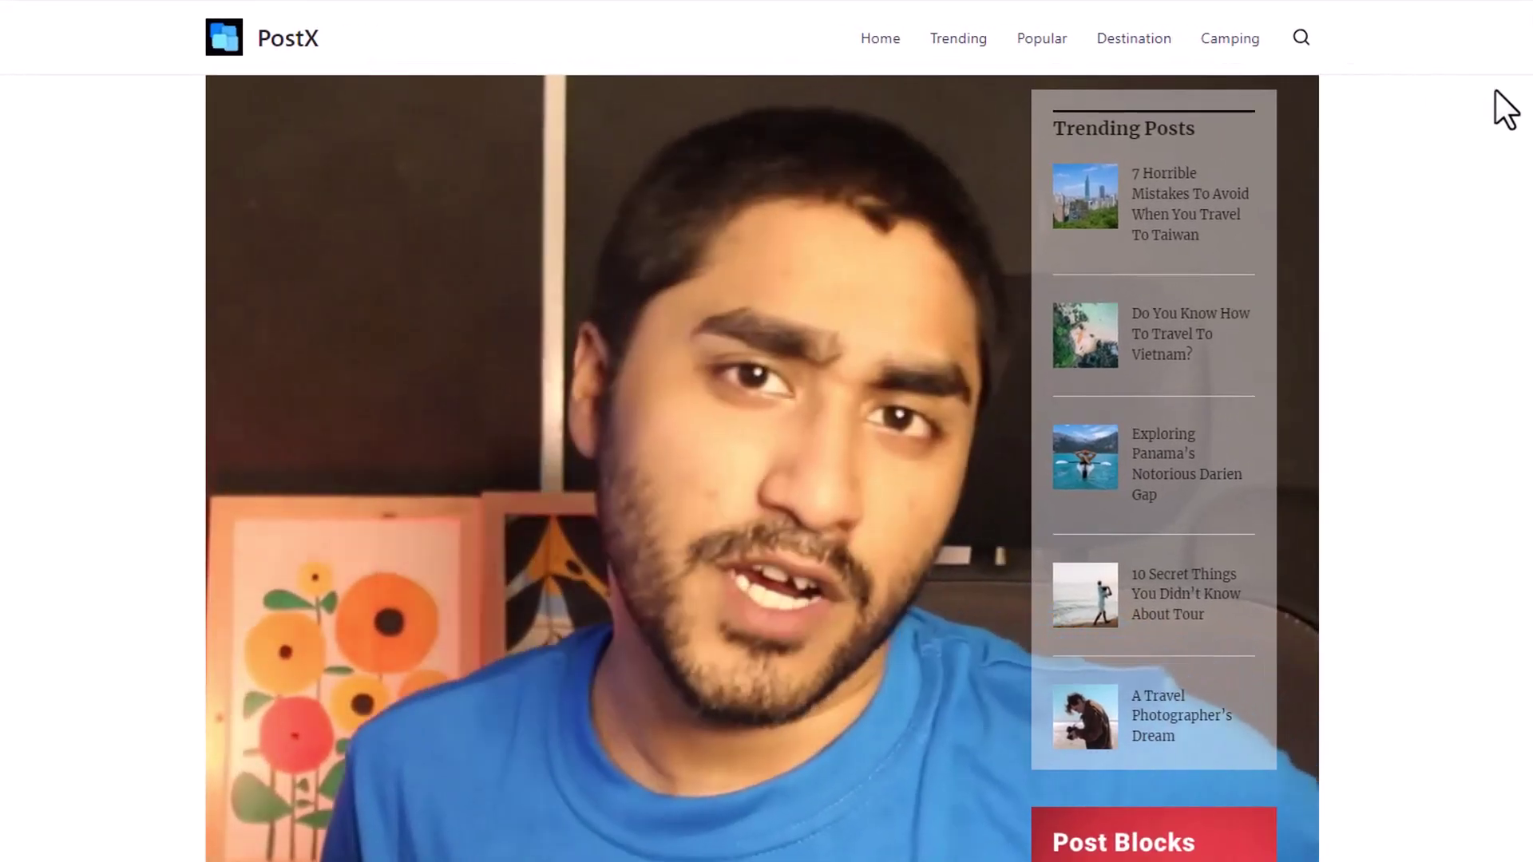
# Step: Autoscroll the PostX demo page down to the video-backed quote banner and Hot Topics section
pyautogui.middleClick(1496, 89)
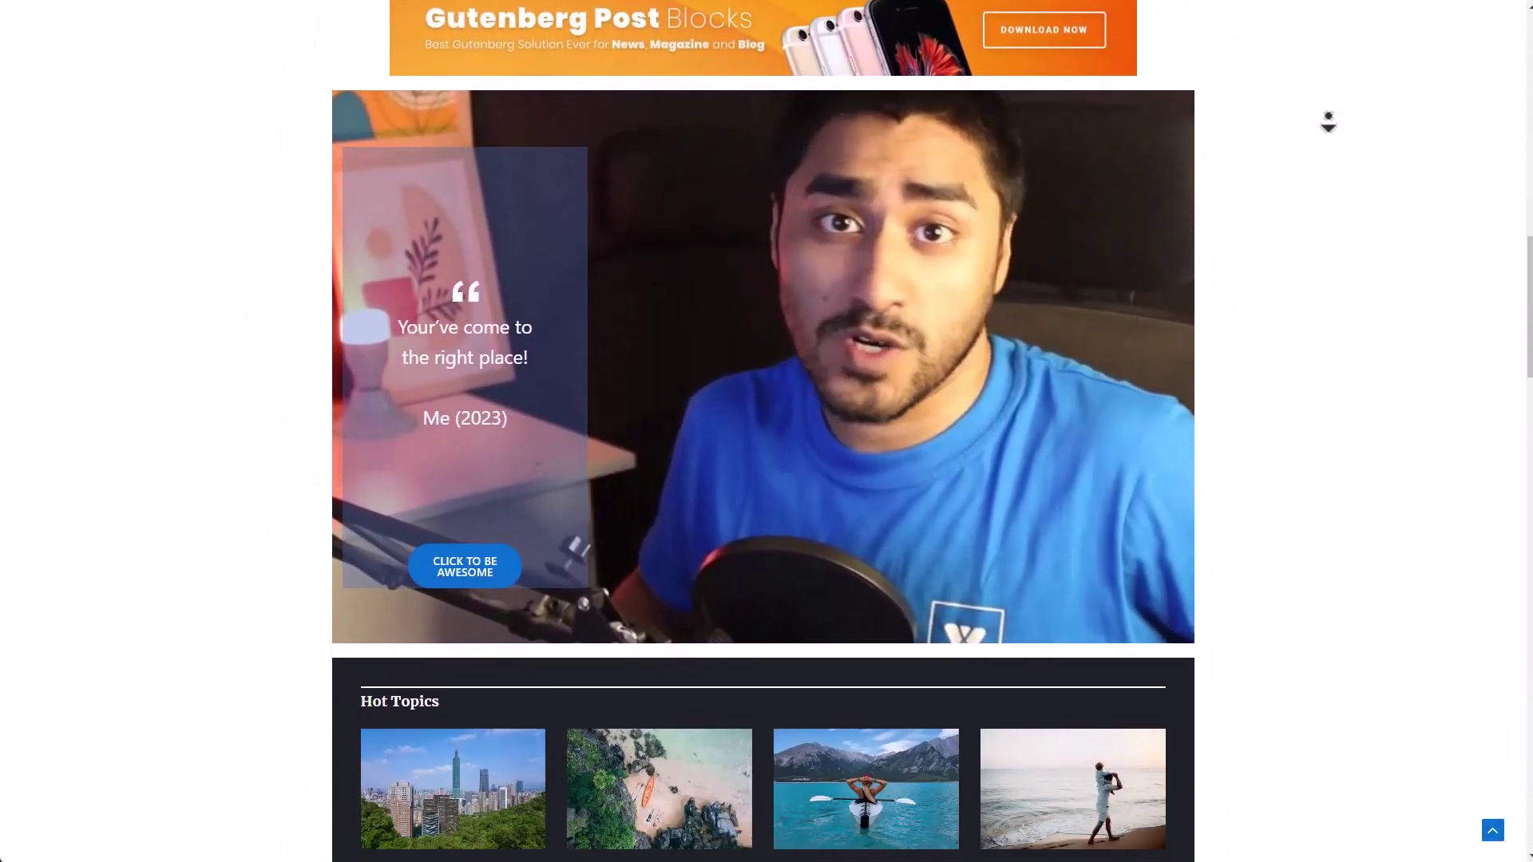
pyautogui.middleClick(1329, 121)
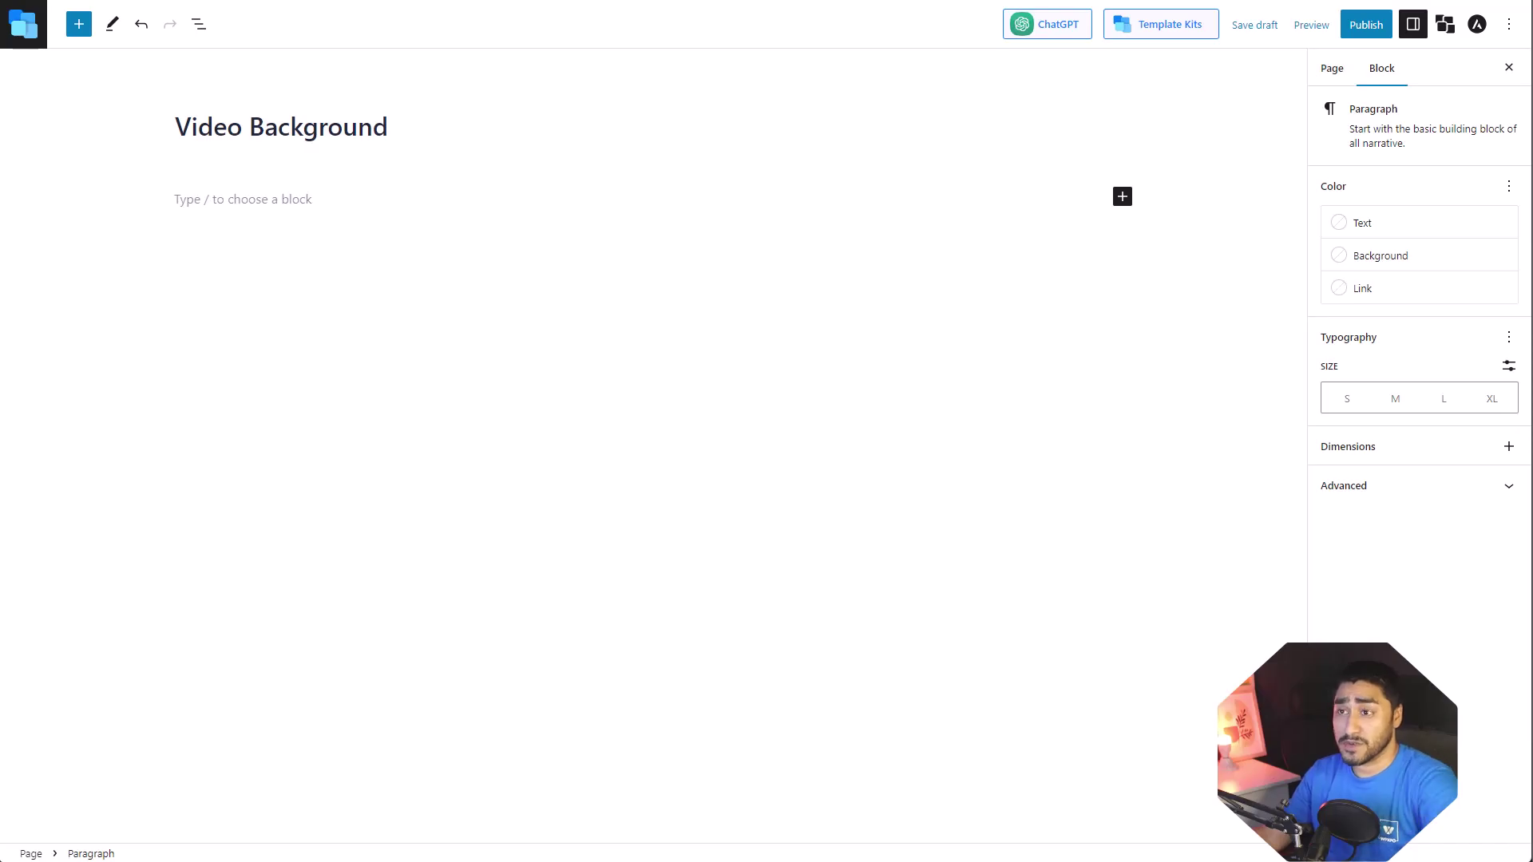
# Step: Insert the 'Cover Image with Bold Heading and Button, Left' pattern and set its duotone to Unset
pyautogui.click(79, 24)
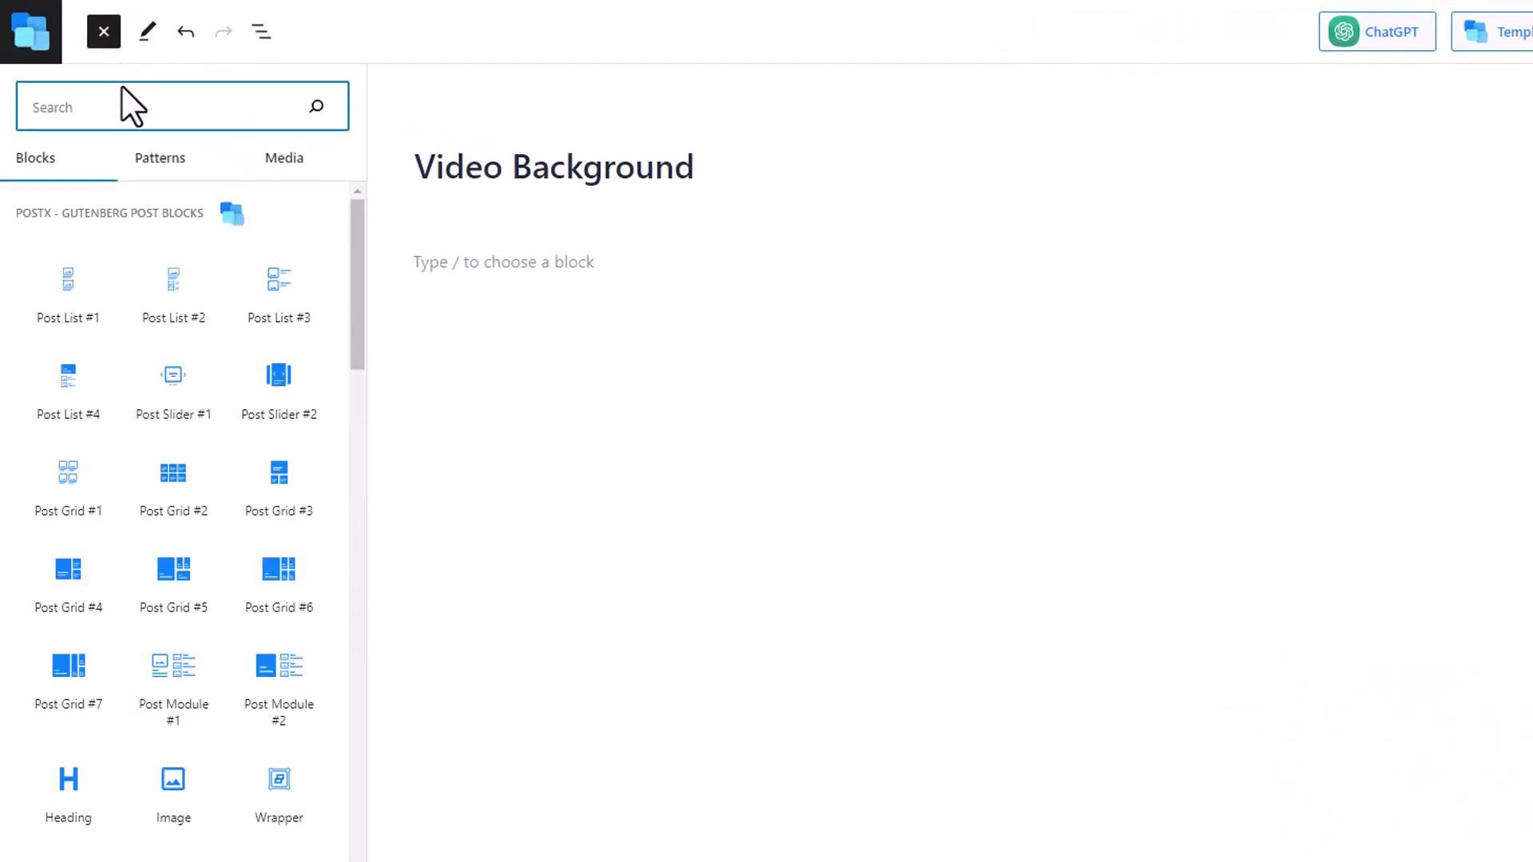
pyautogui.write('Cover')
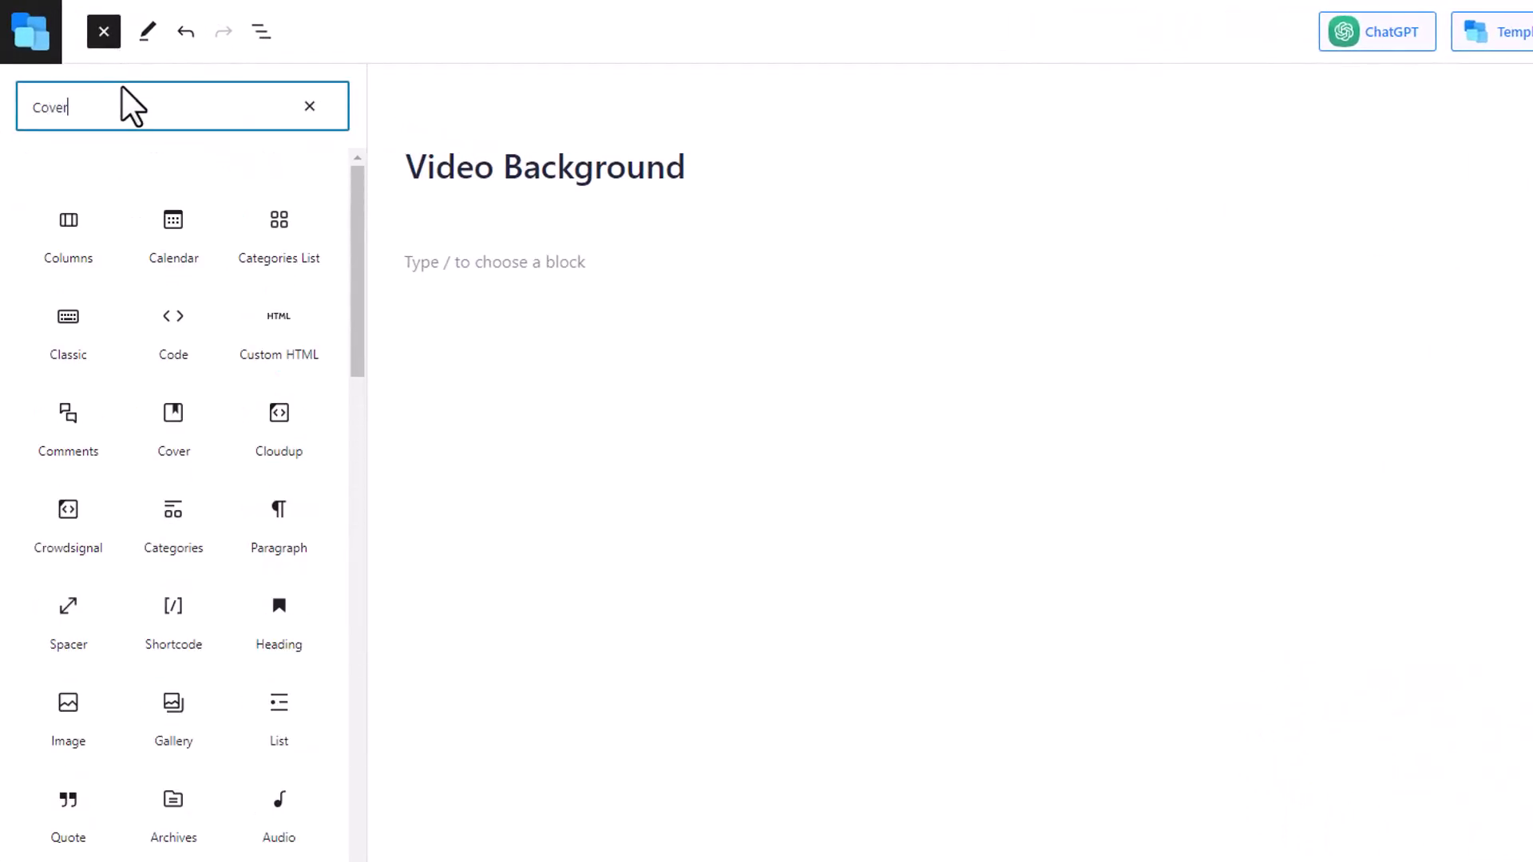
pyautogui.moveTo(267, 376)
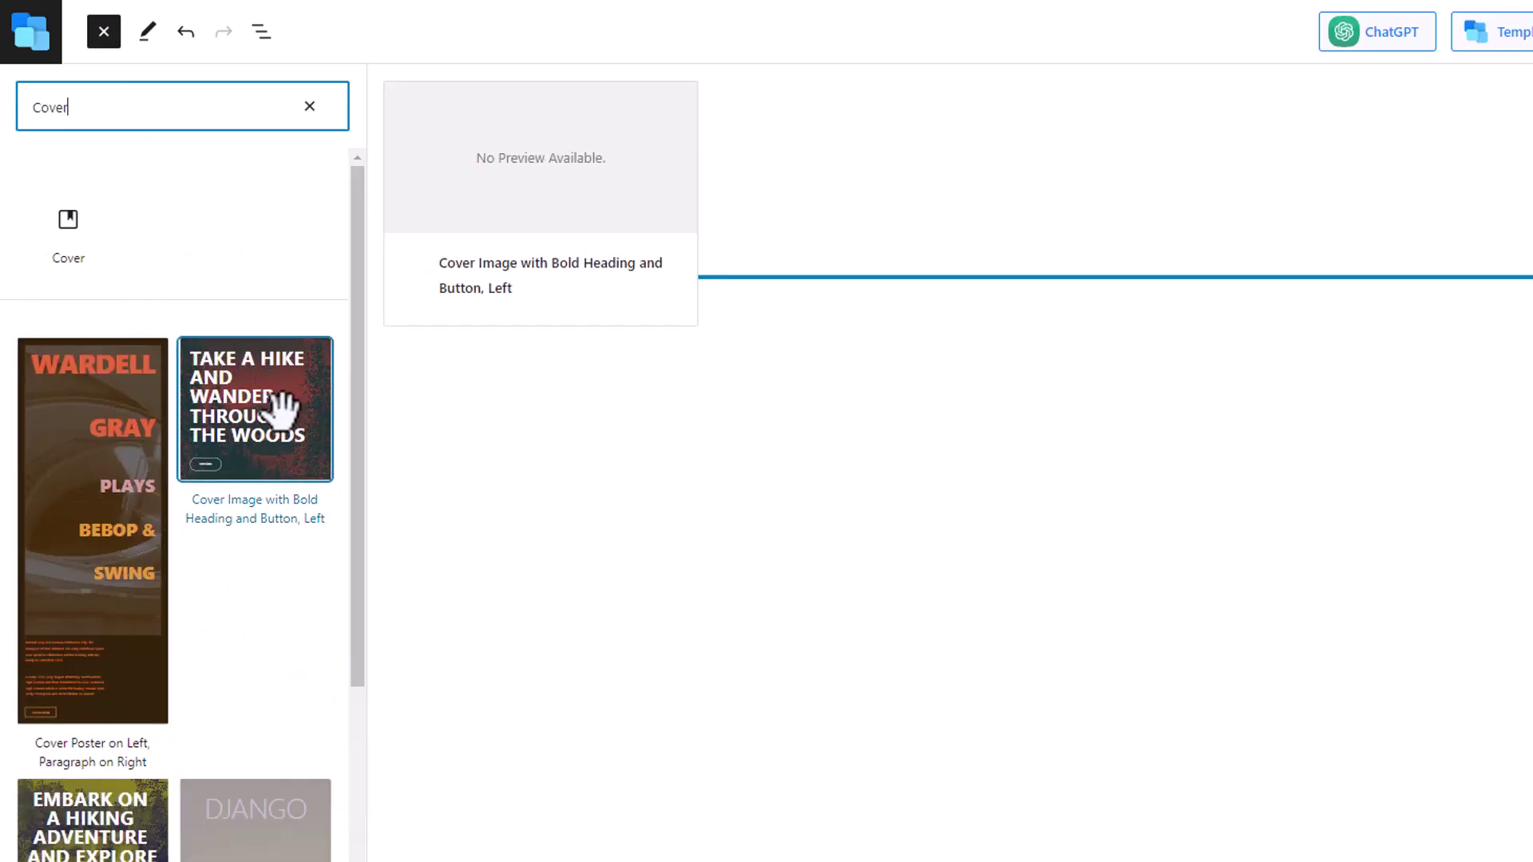
pyautogui.click(242, 447)
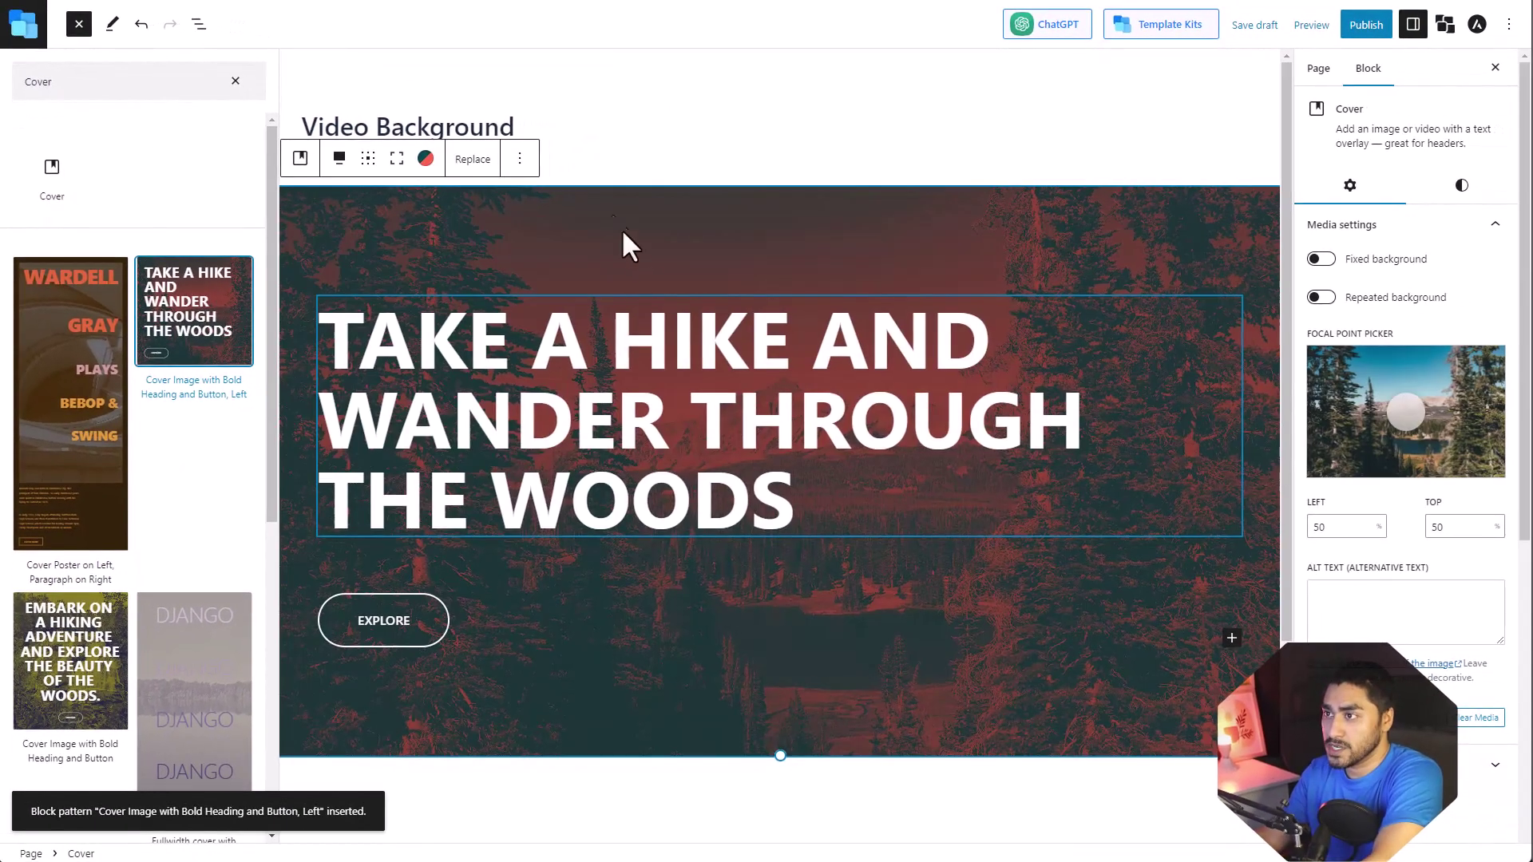
pyautogui.click(447, 170)
pyautogui.click(146, 159)
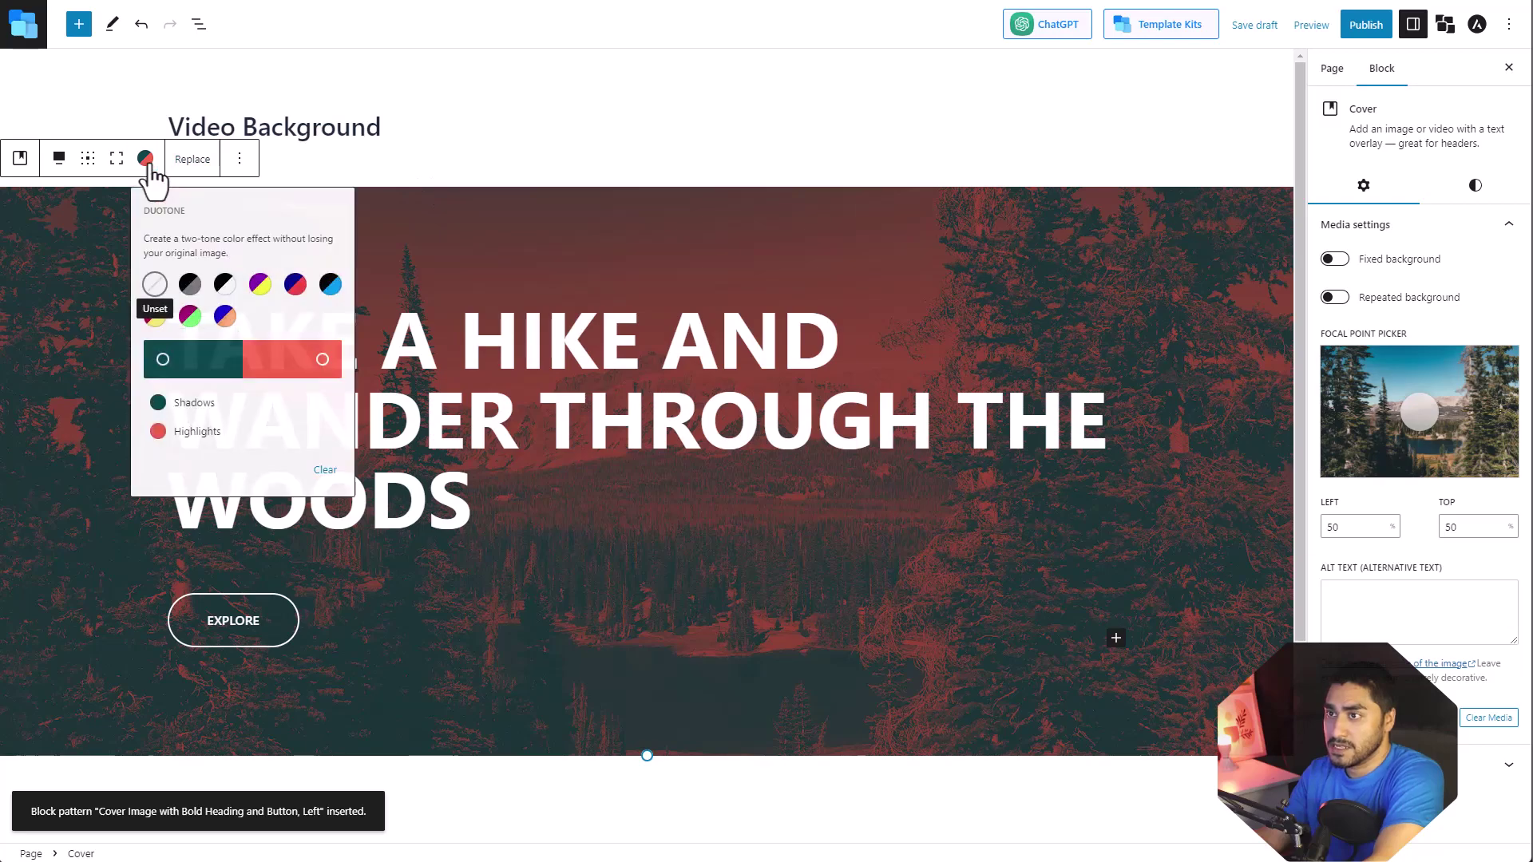
pyautogui.click(155, 285)
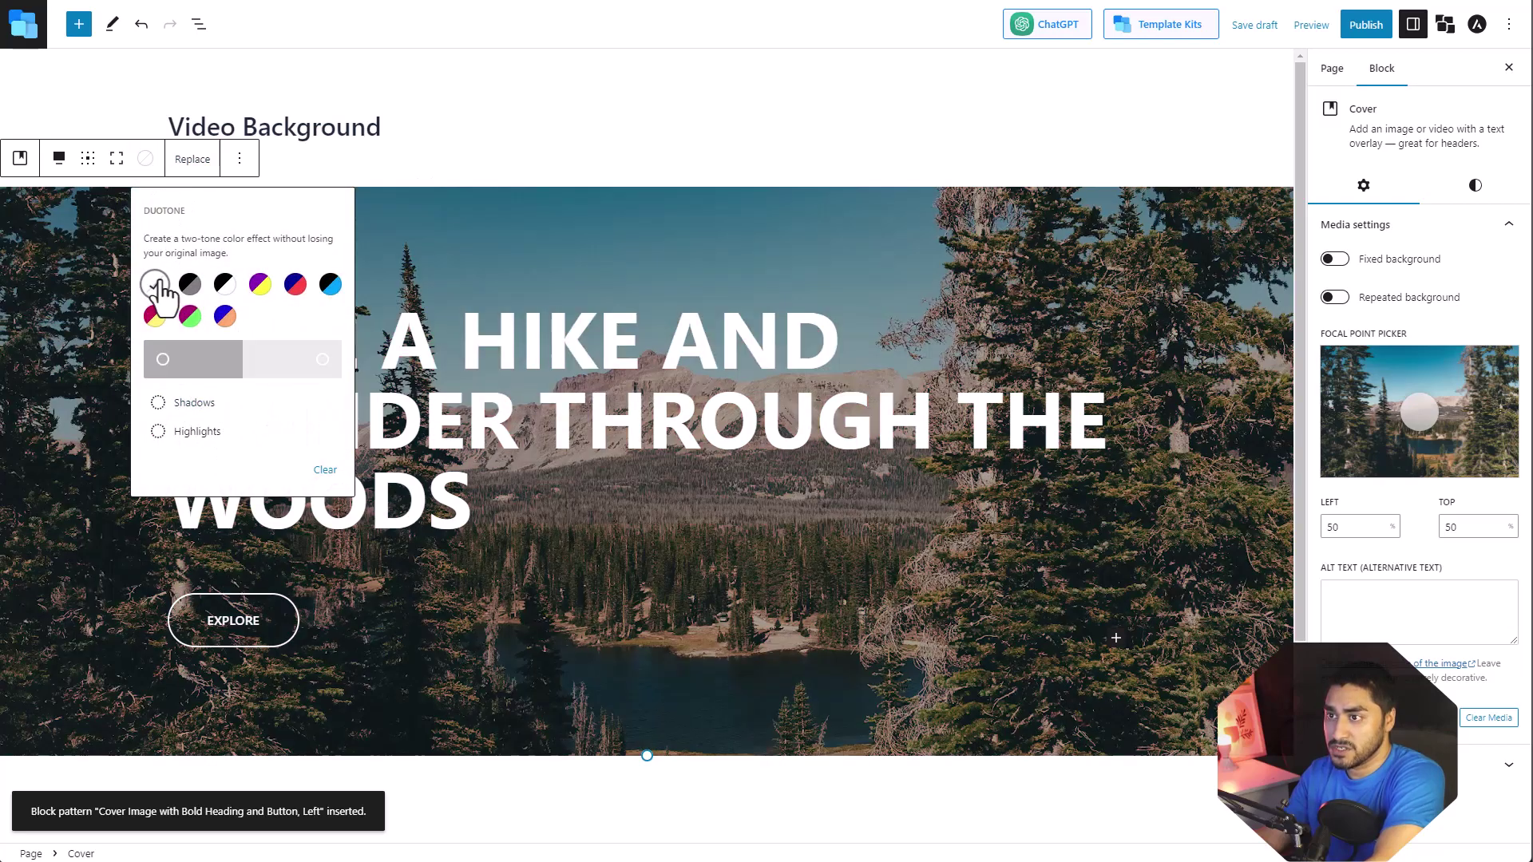
# Step: Replace the cover background with video-backgorund-shot-1_1.mp4 and set its focal point to 21/79
pyautogui.click(325, 470)
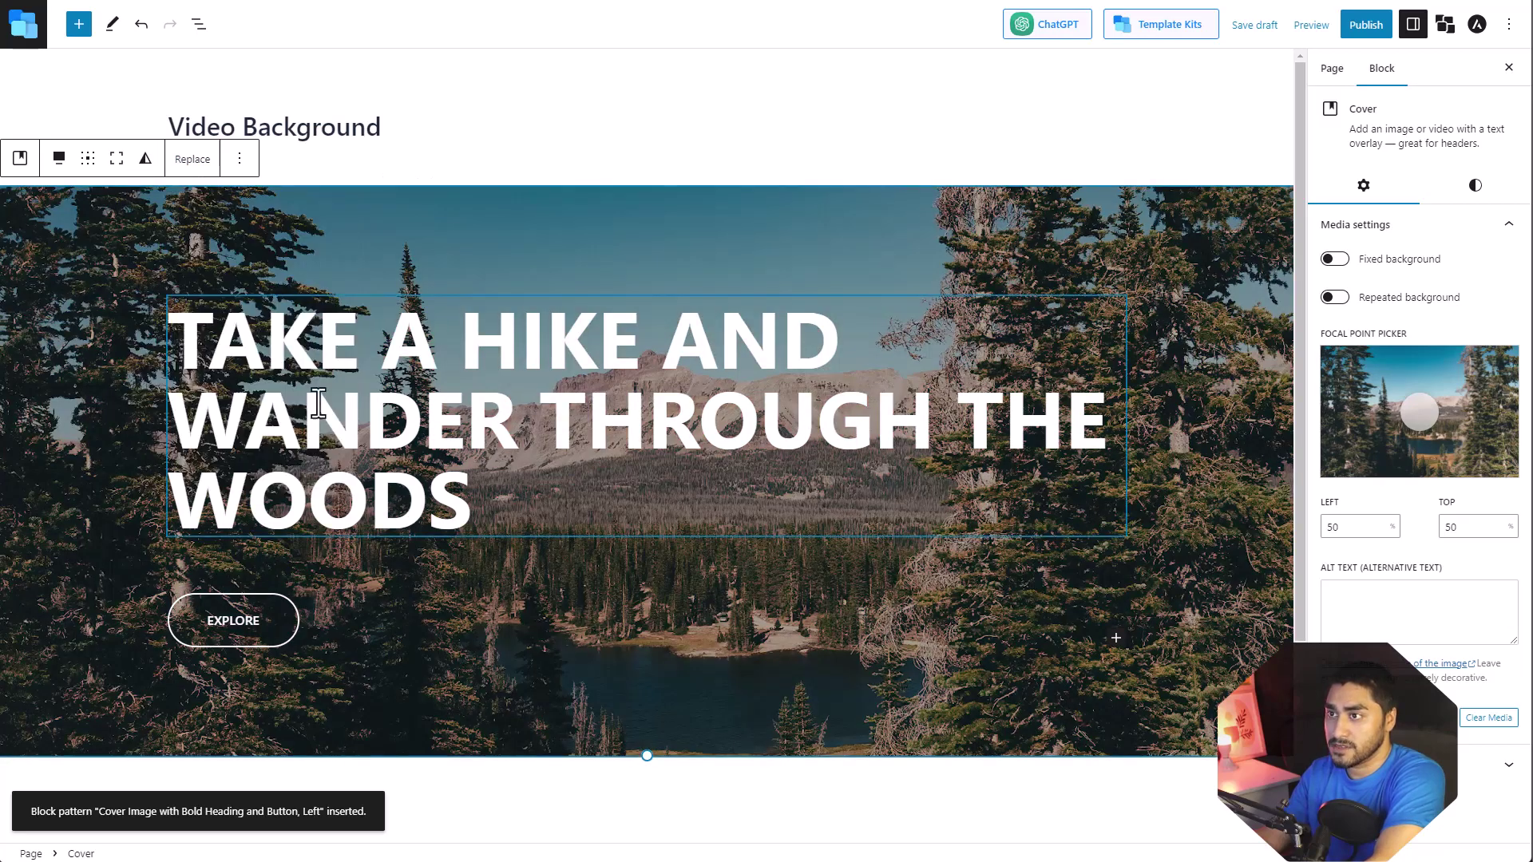
pyautogui.click(195, 162)
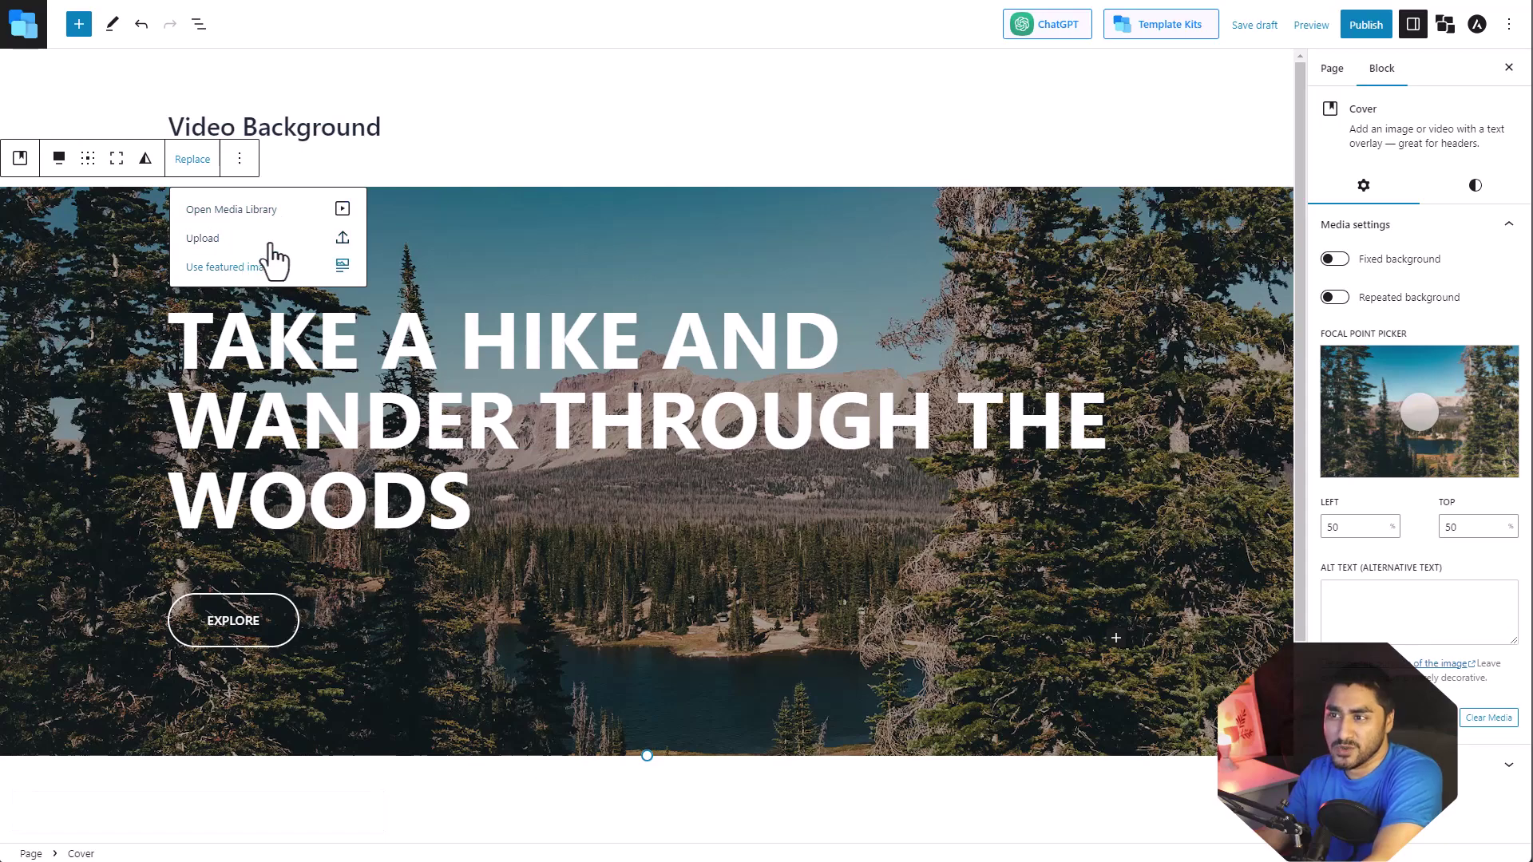
pyautogui.click(253, 211)
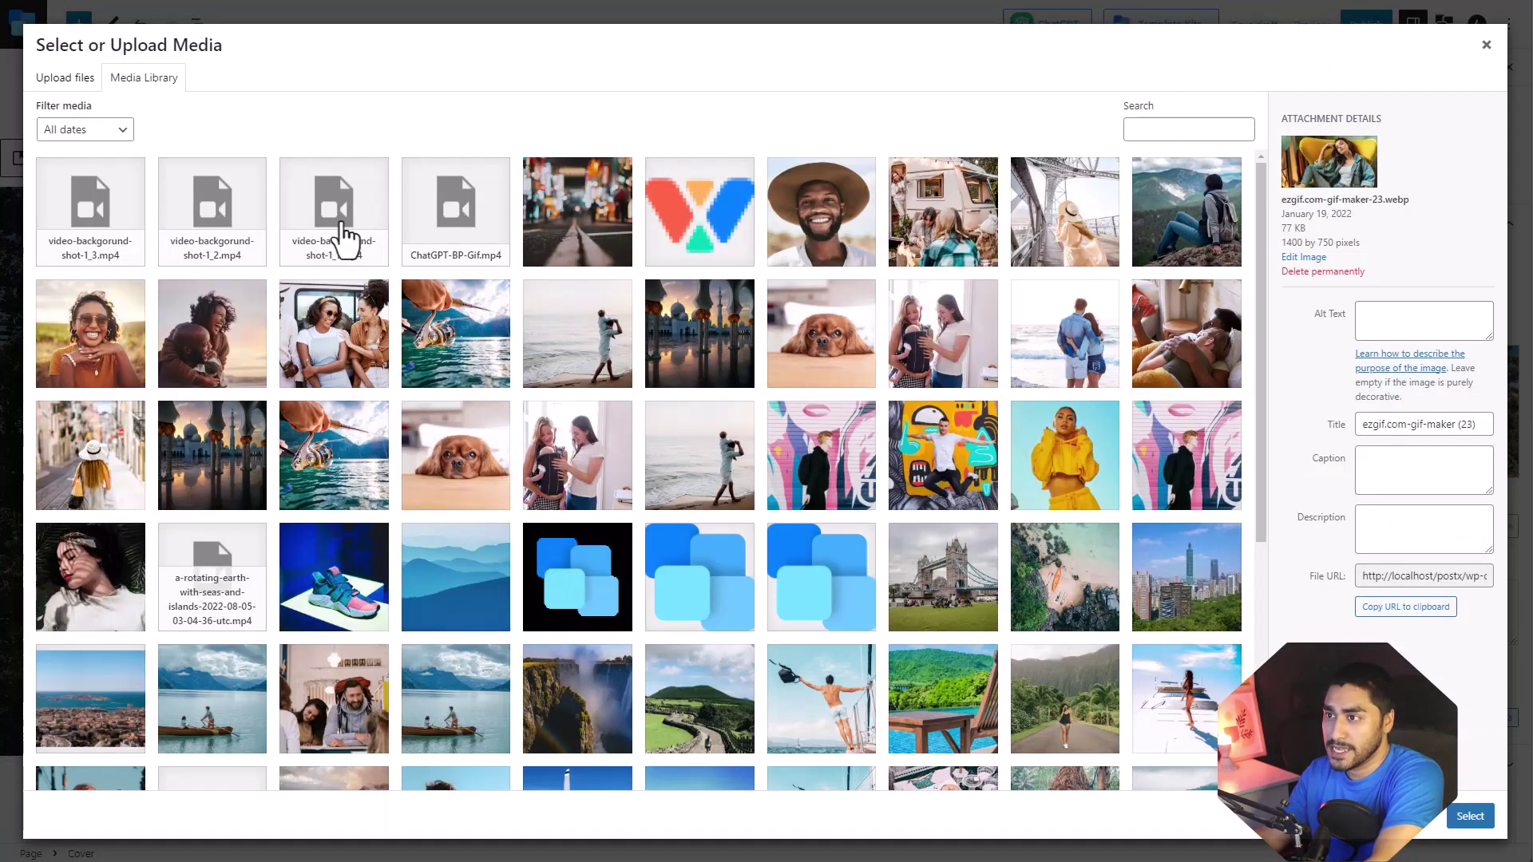
pyautogui.click(346, 237)
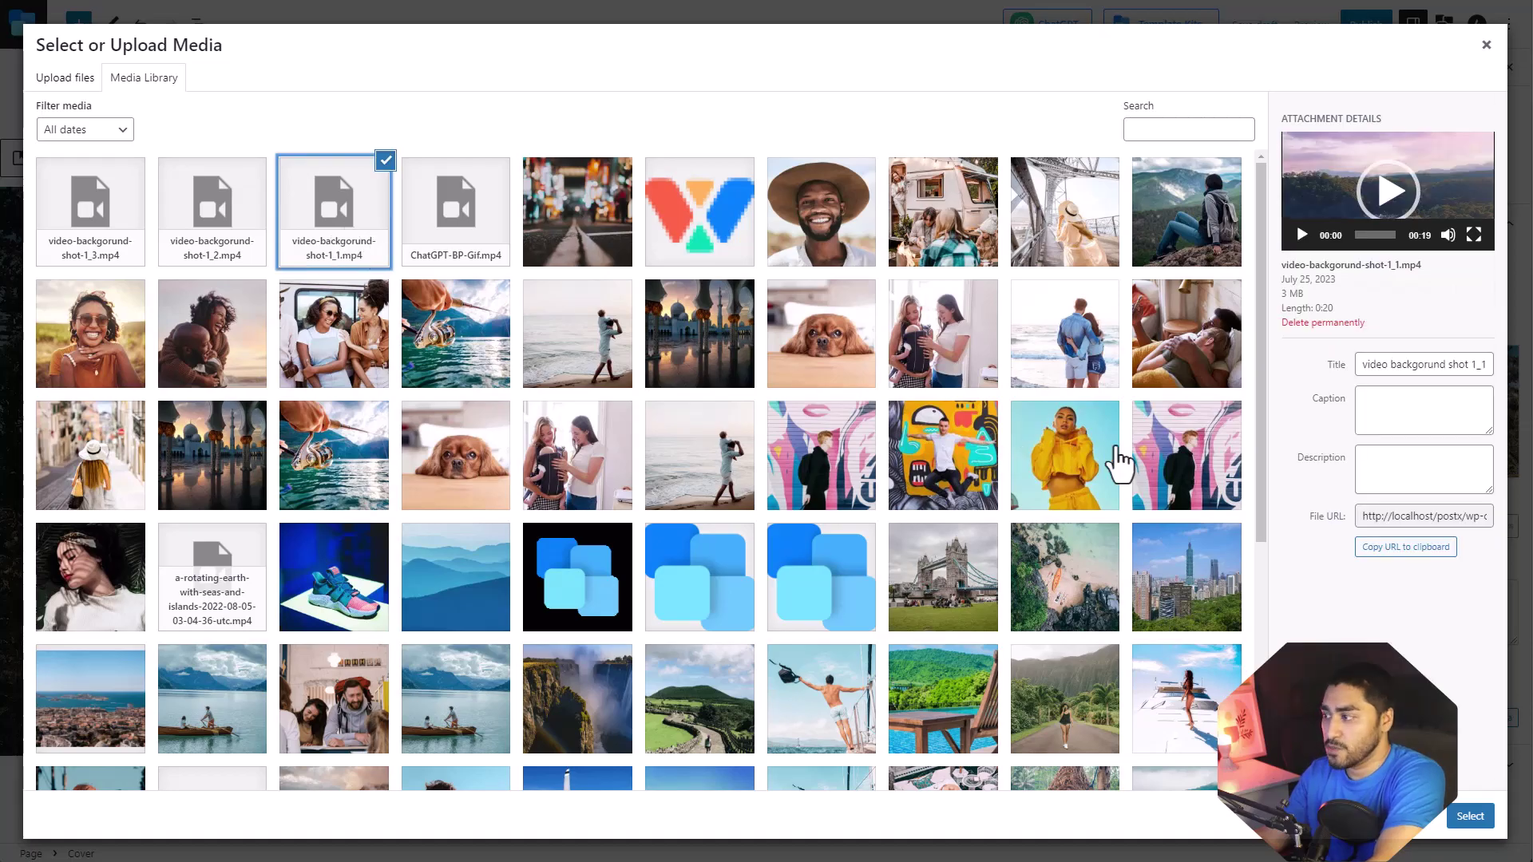
pyautogui.click(1468, 816)
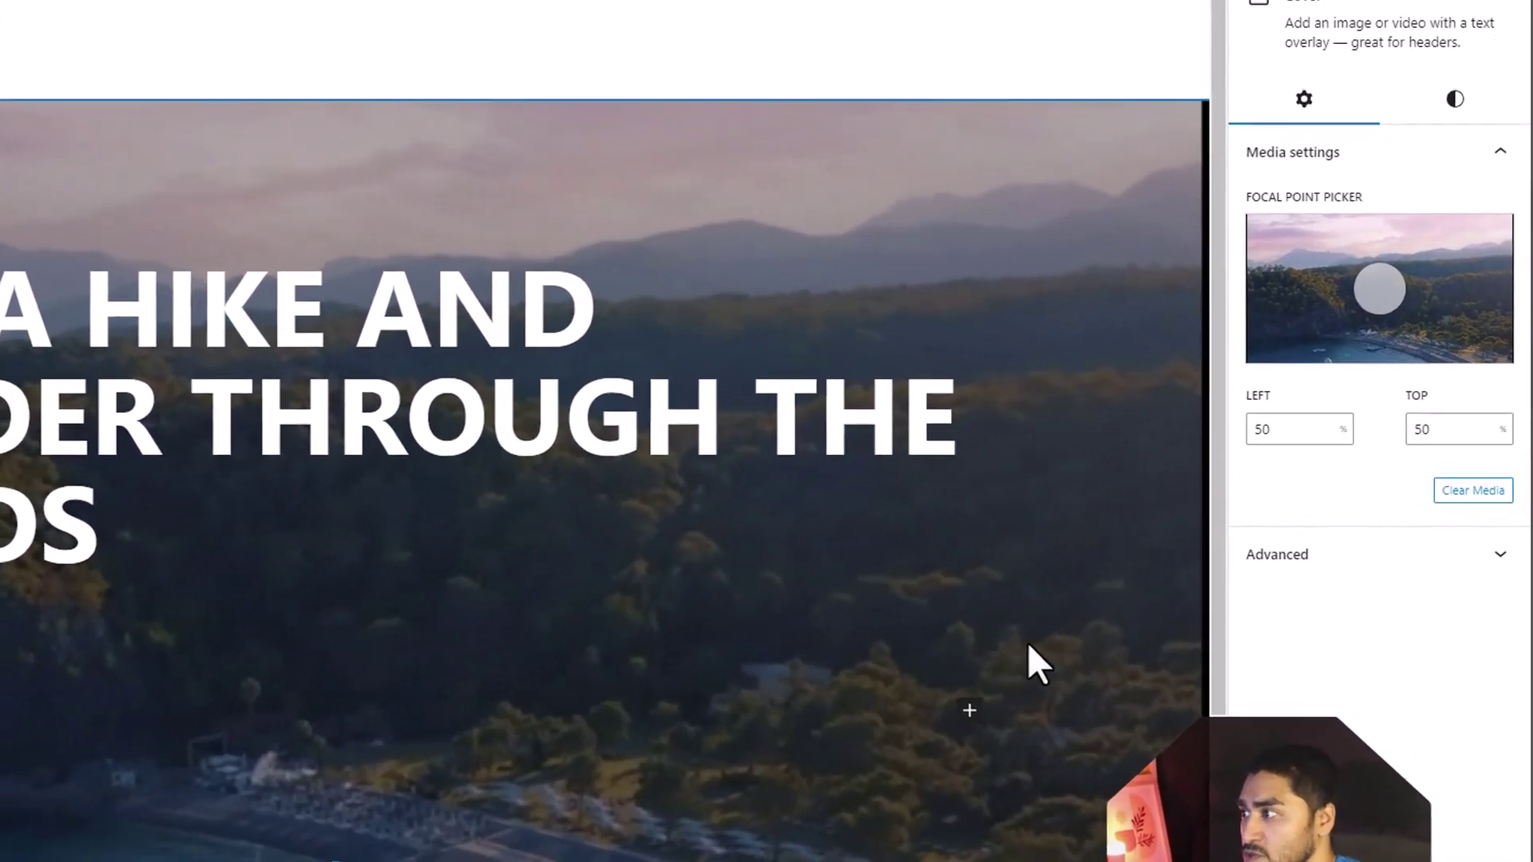
pyautogui.moveTo(1420, 326); pyautogui.dragTo(1489, 219)
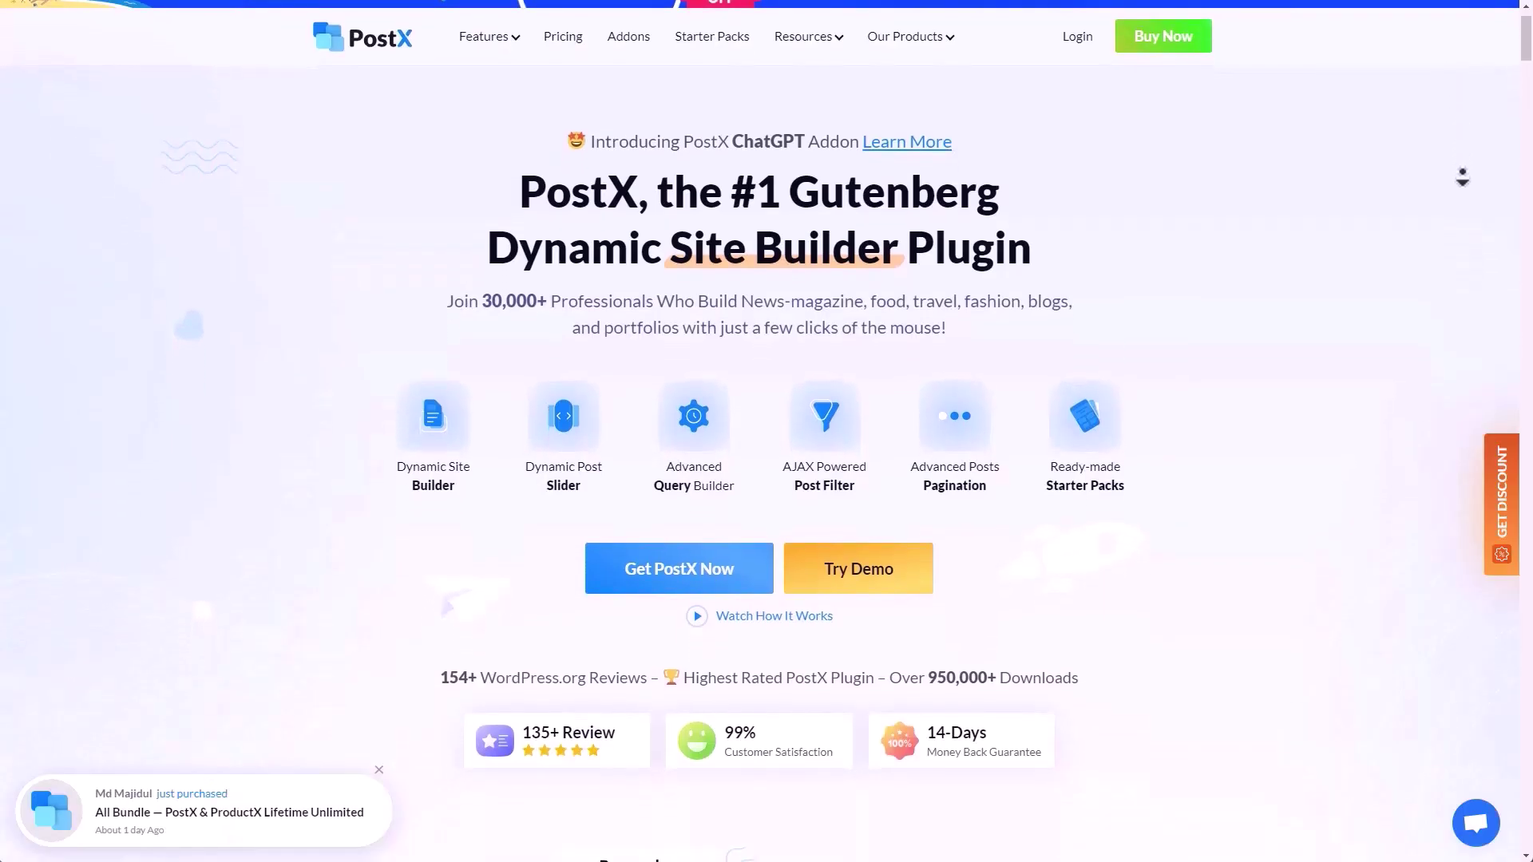
# Step: Activate the PostX – Gutenberg Post Grid Blocks plugin on the Add Plugins page
pyautogui.scroll(-4, 763, 779)
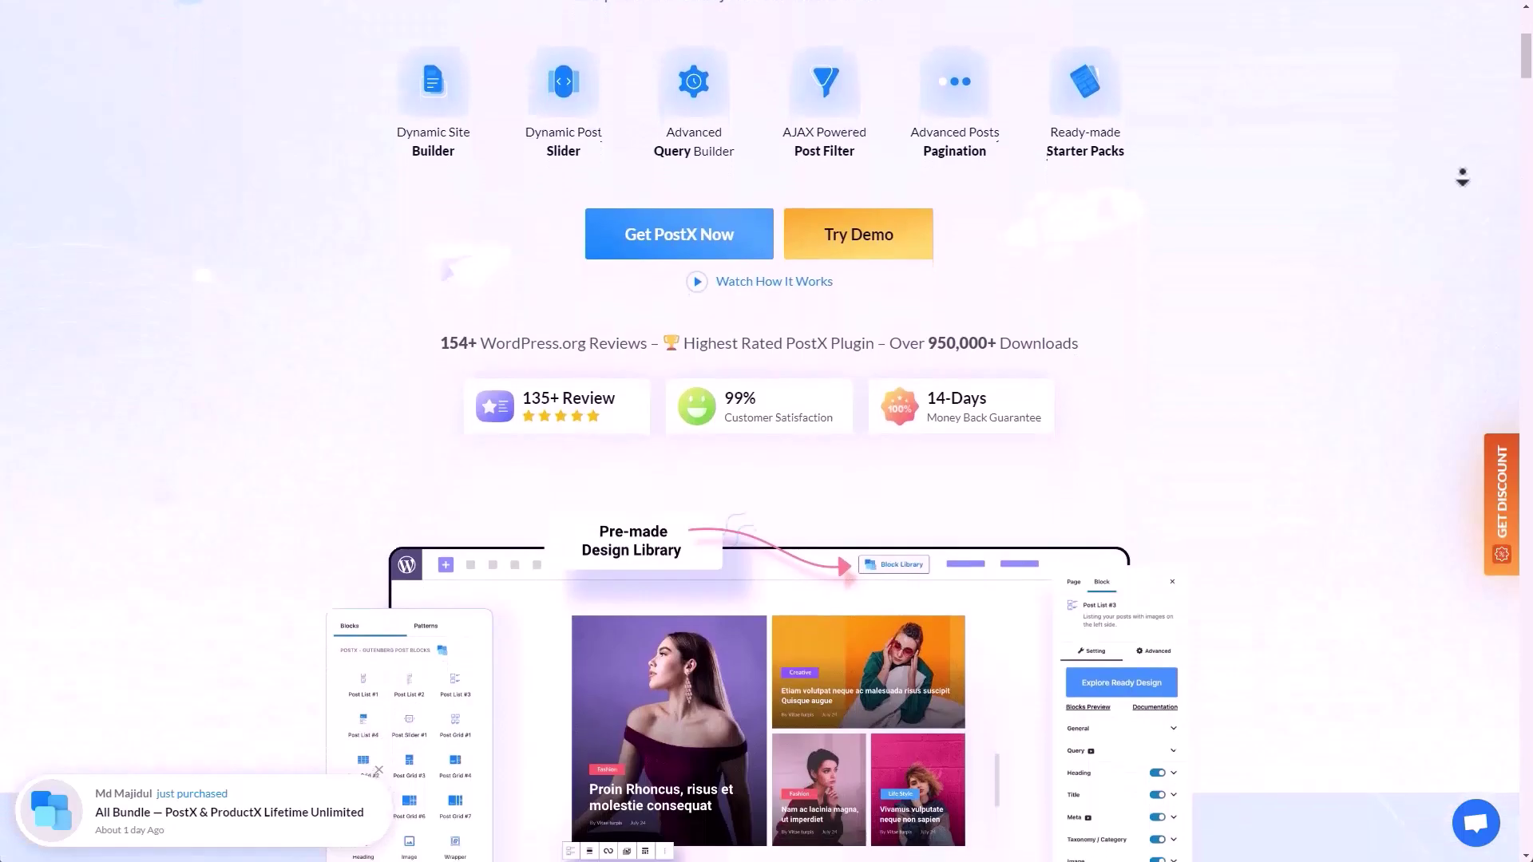
pyautogui.scroll(-5, 766, 432)
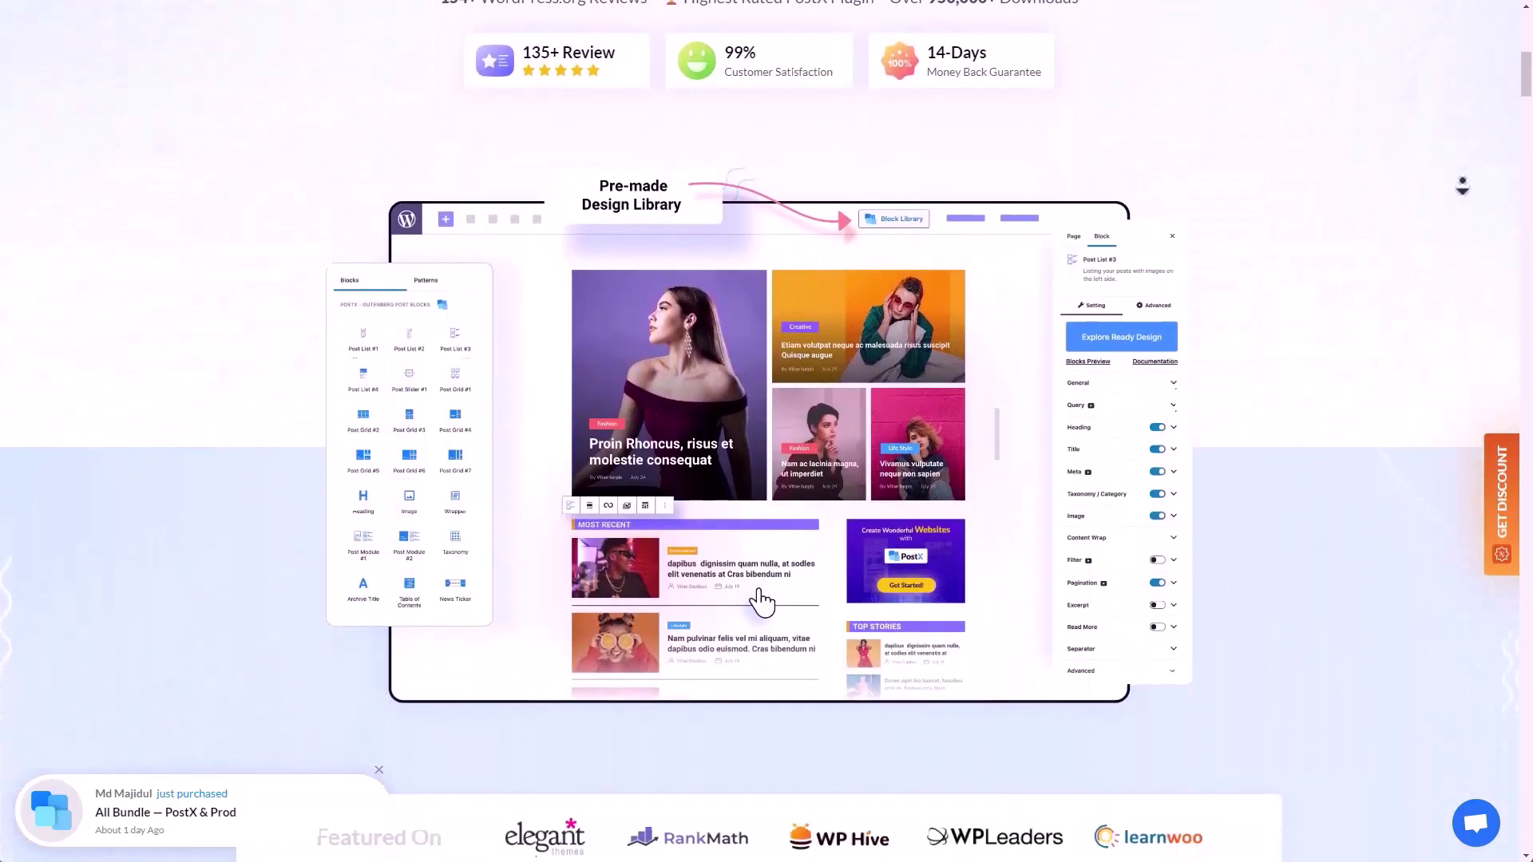
pyautogui.scroll(-2, 761, 324)
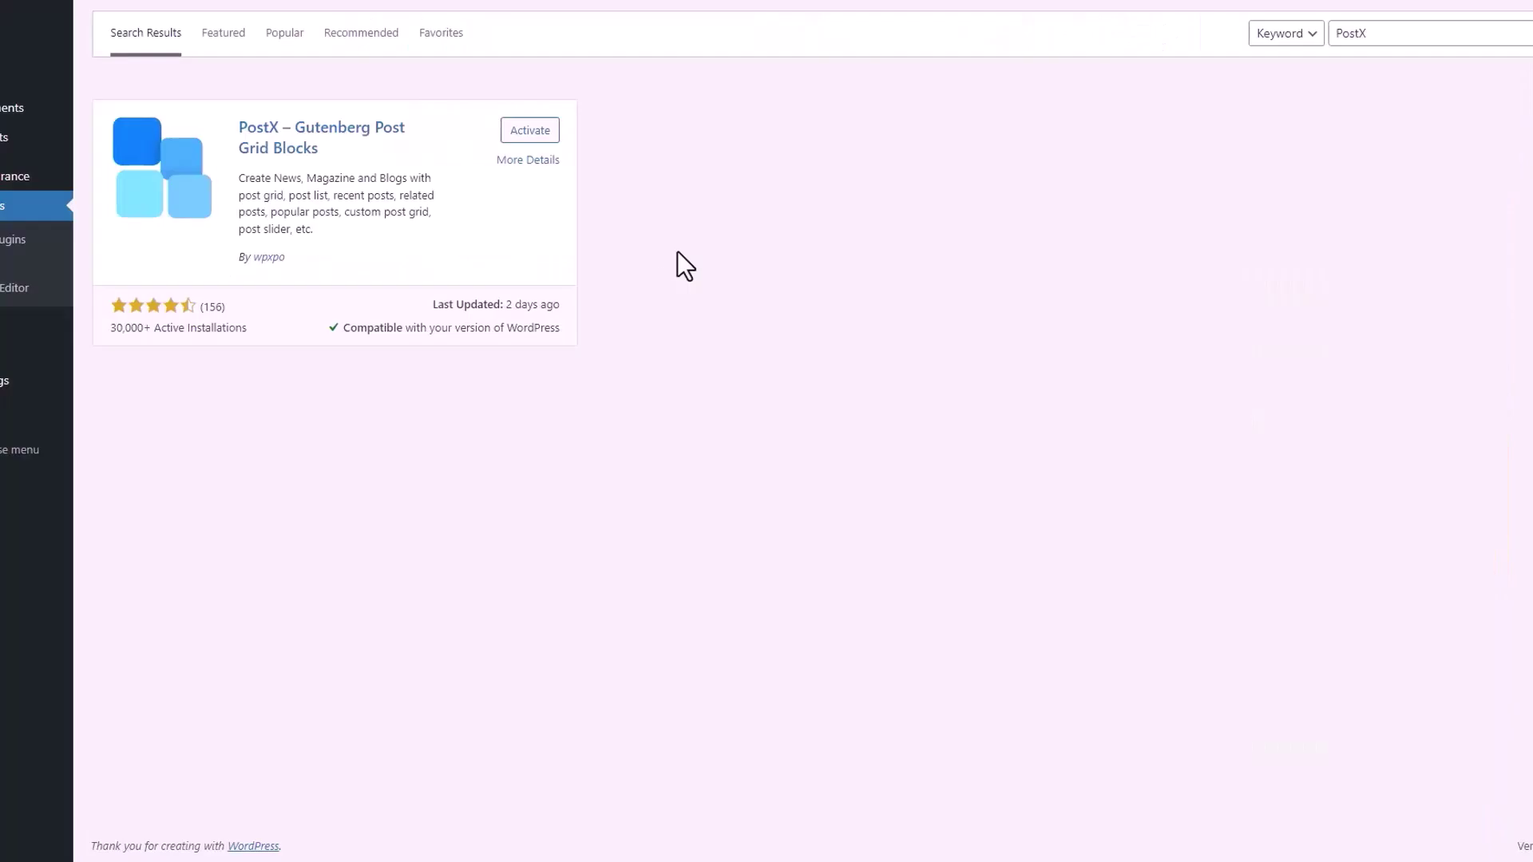
pyautogui.click(542, 136)
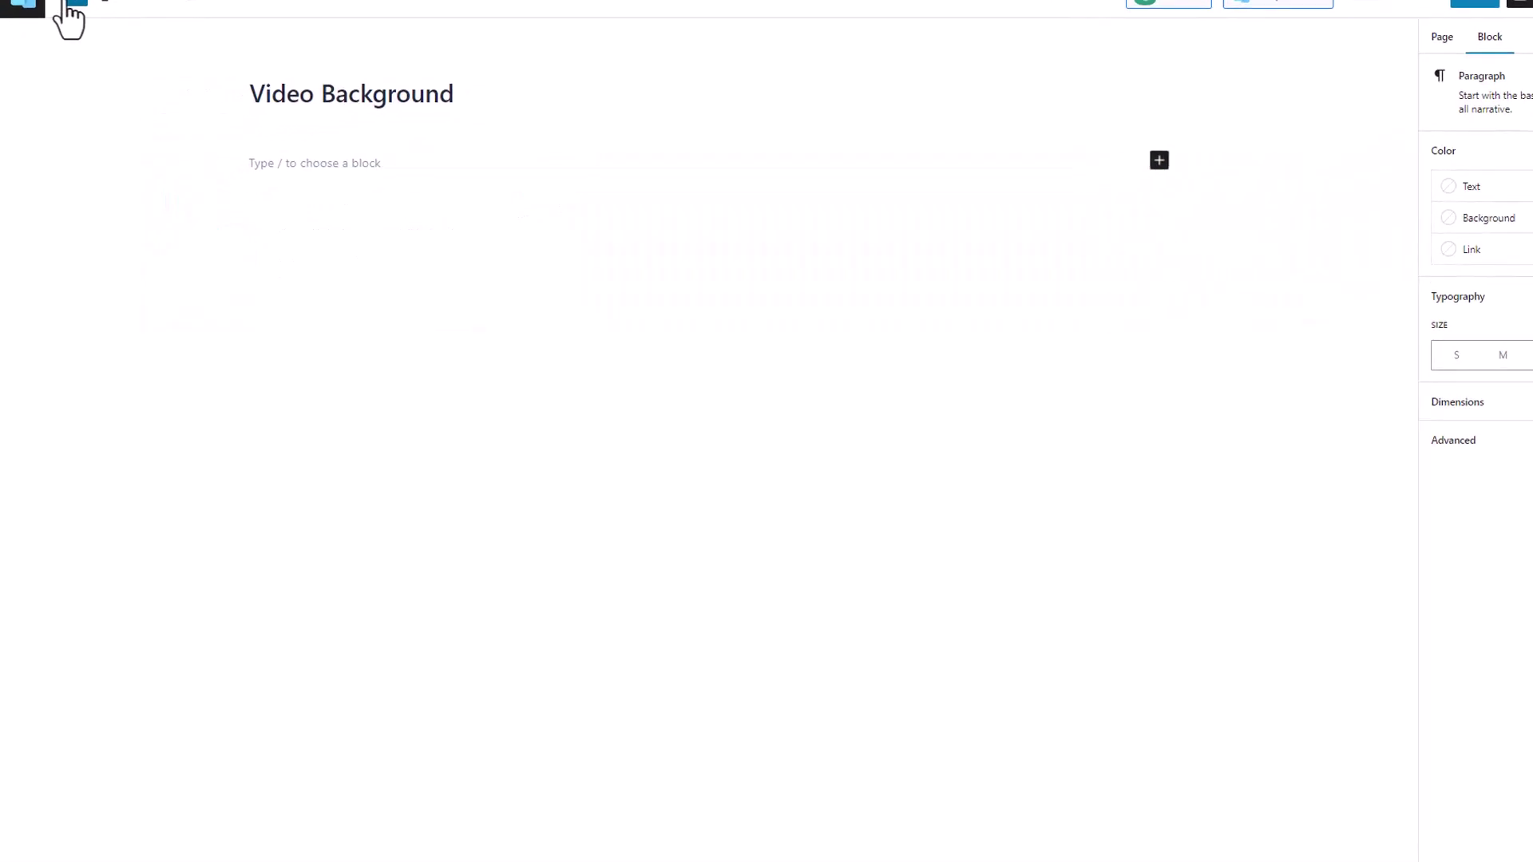
# Step: Insert a PostX Row with a 30/70 layout, 58px top and 378px bottom padding
pyautogui.click(68, 21)
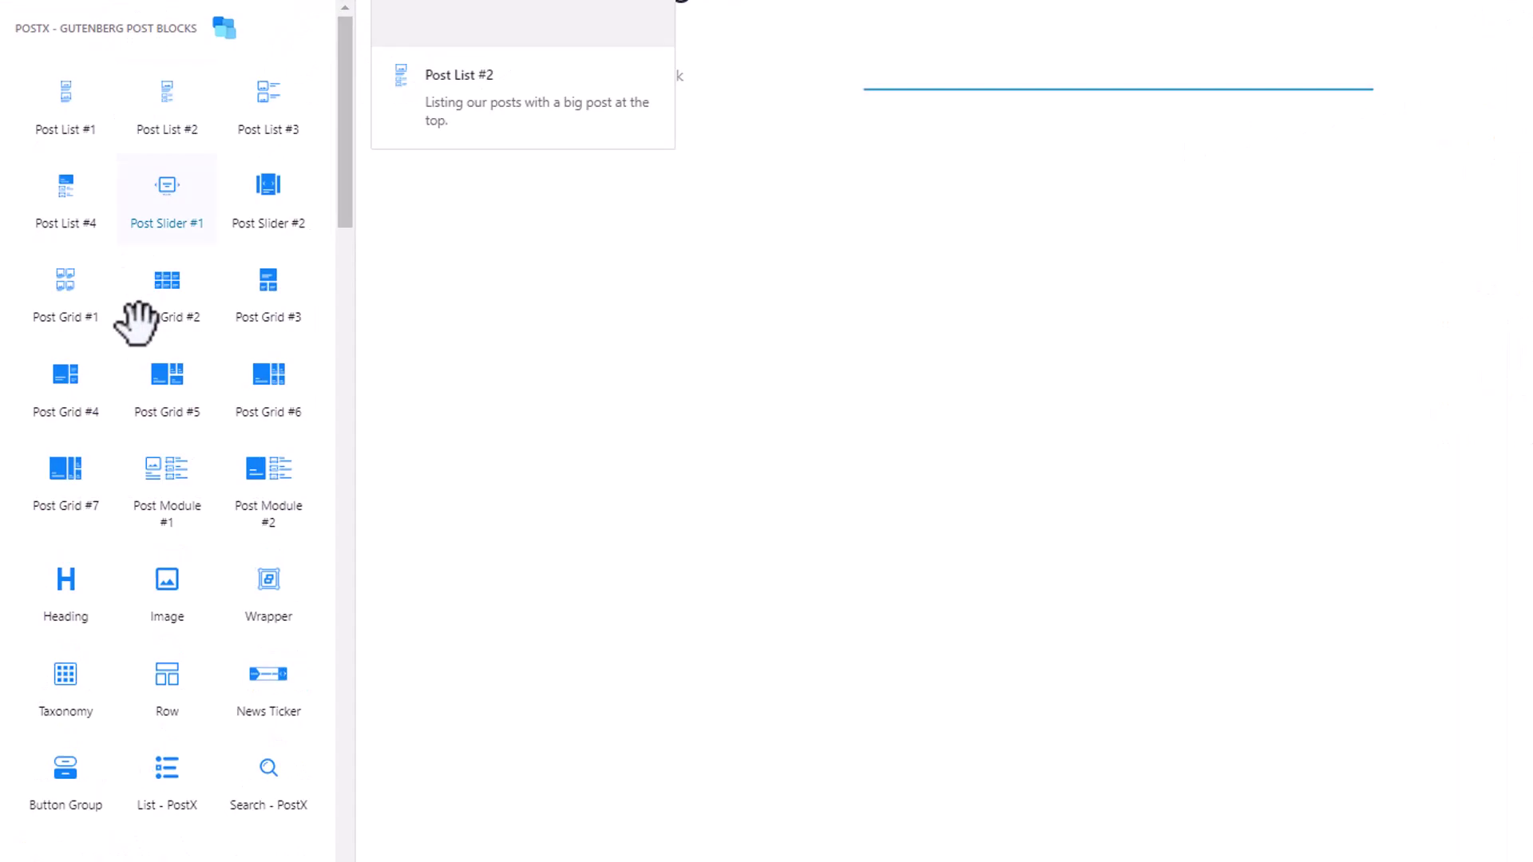
pyautogui.moveTo(167, 691)
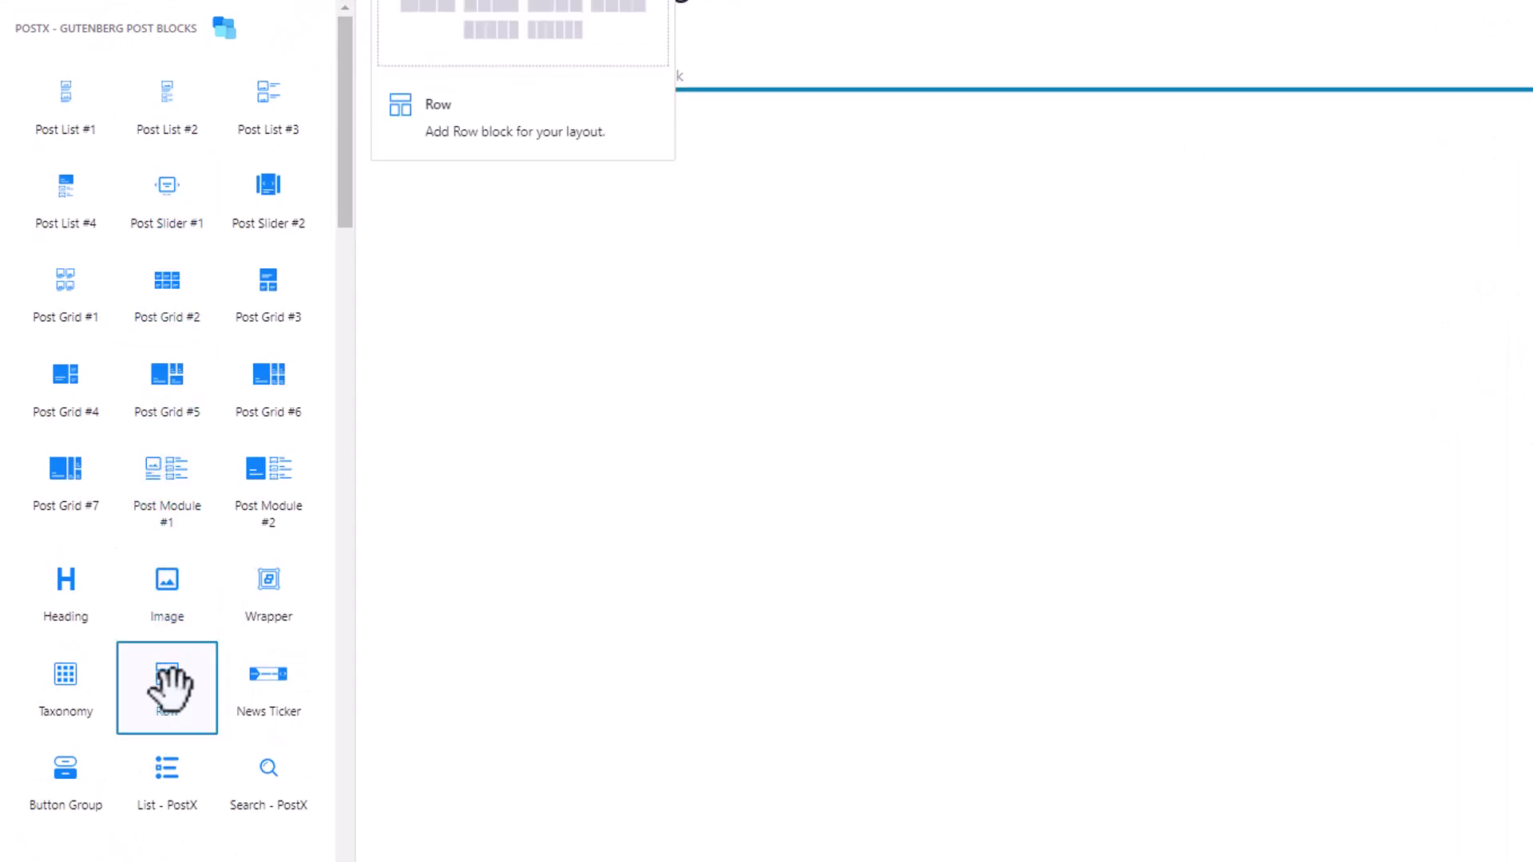
pyautogui.click(167, 688)
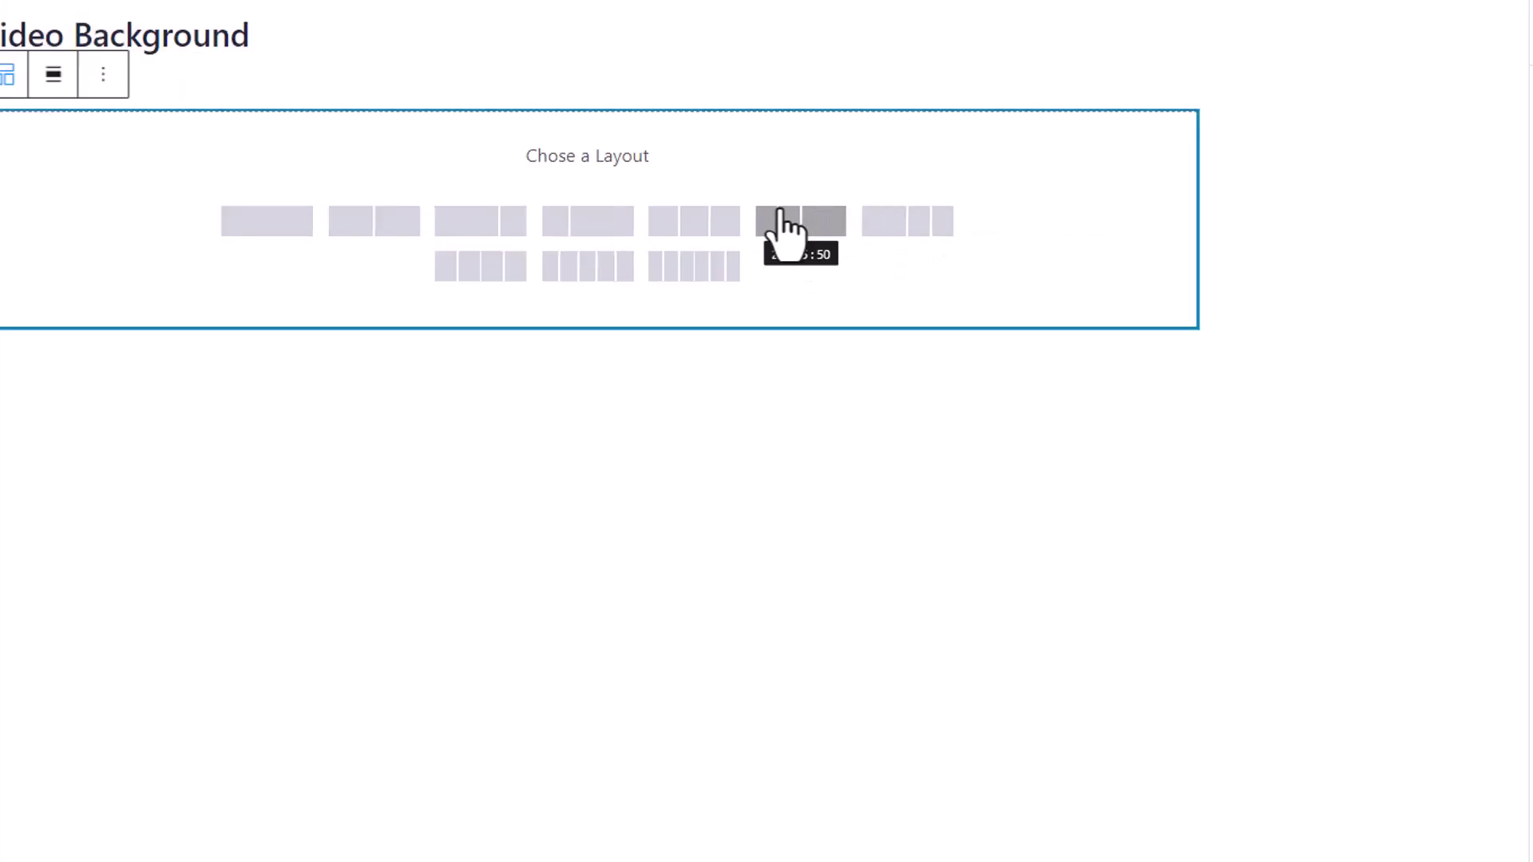
pyautogui.click(584, 222)
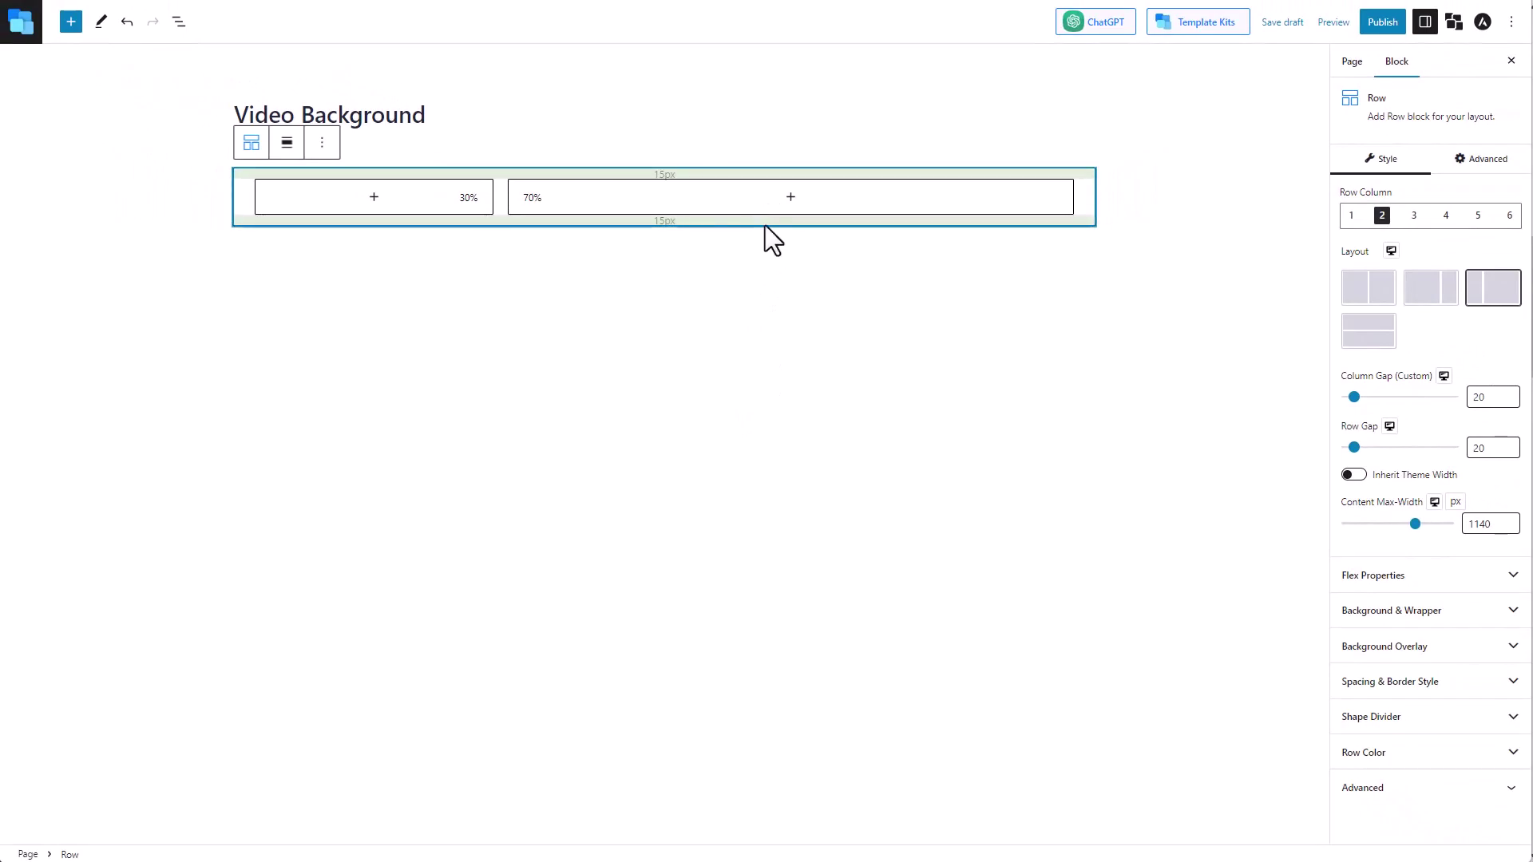
pyautogui.moveTo(764, 225); pyautogui.dragTo(740, 482)
pyautogui.moveTo(678, 168); pyautogui.dragTo(650, 11)
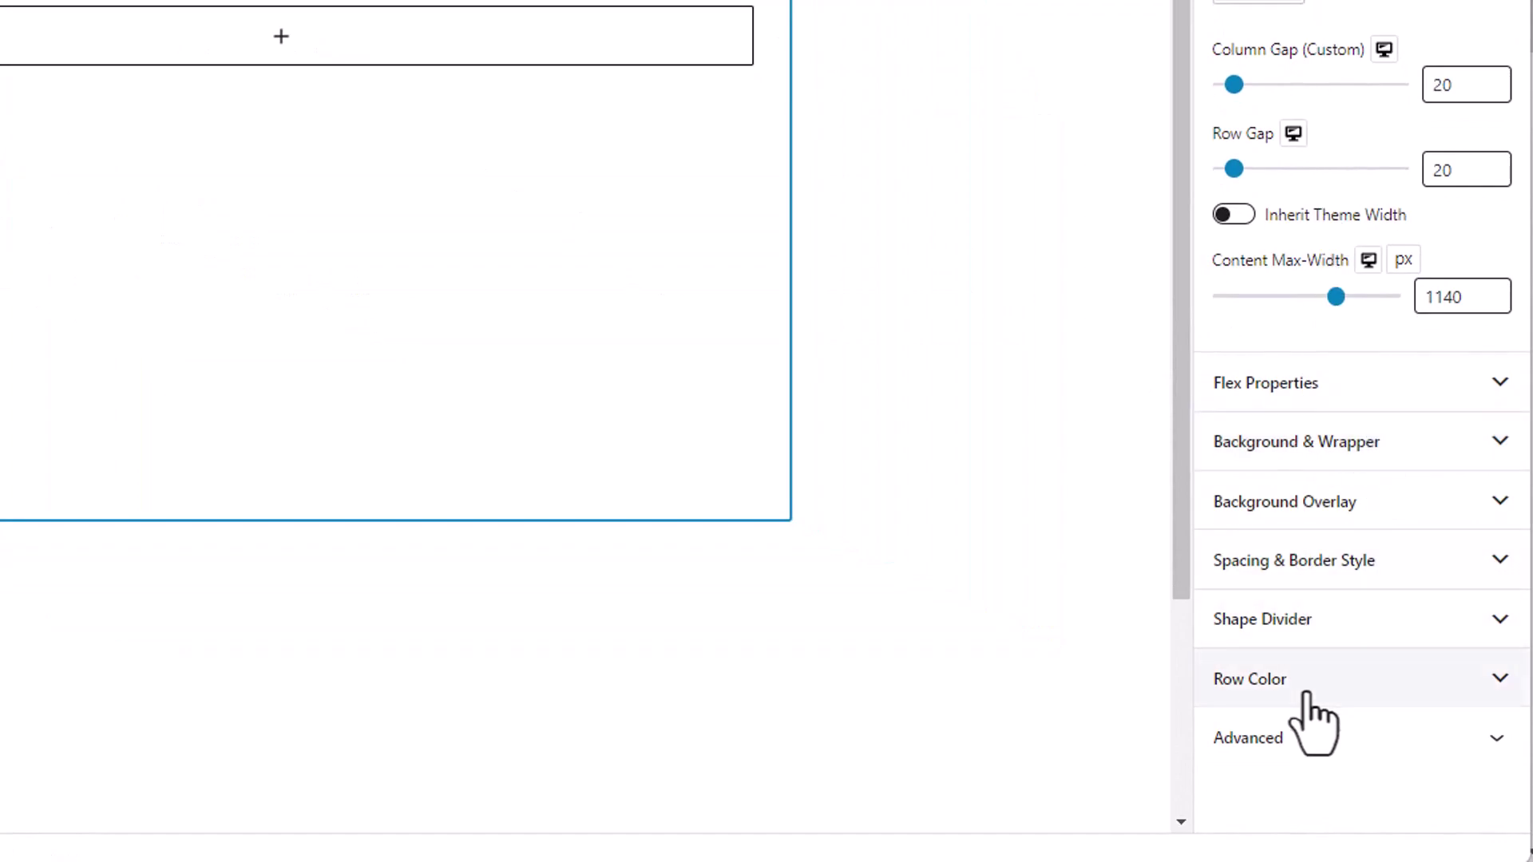
# Step: Set a looping YouTube video as the row background and enlarge its top and bottom padding
pyautogui.click(1466, 462)
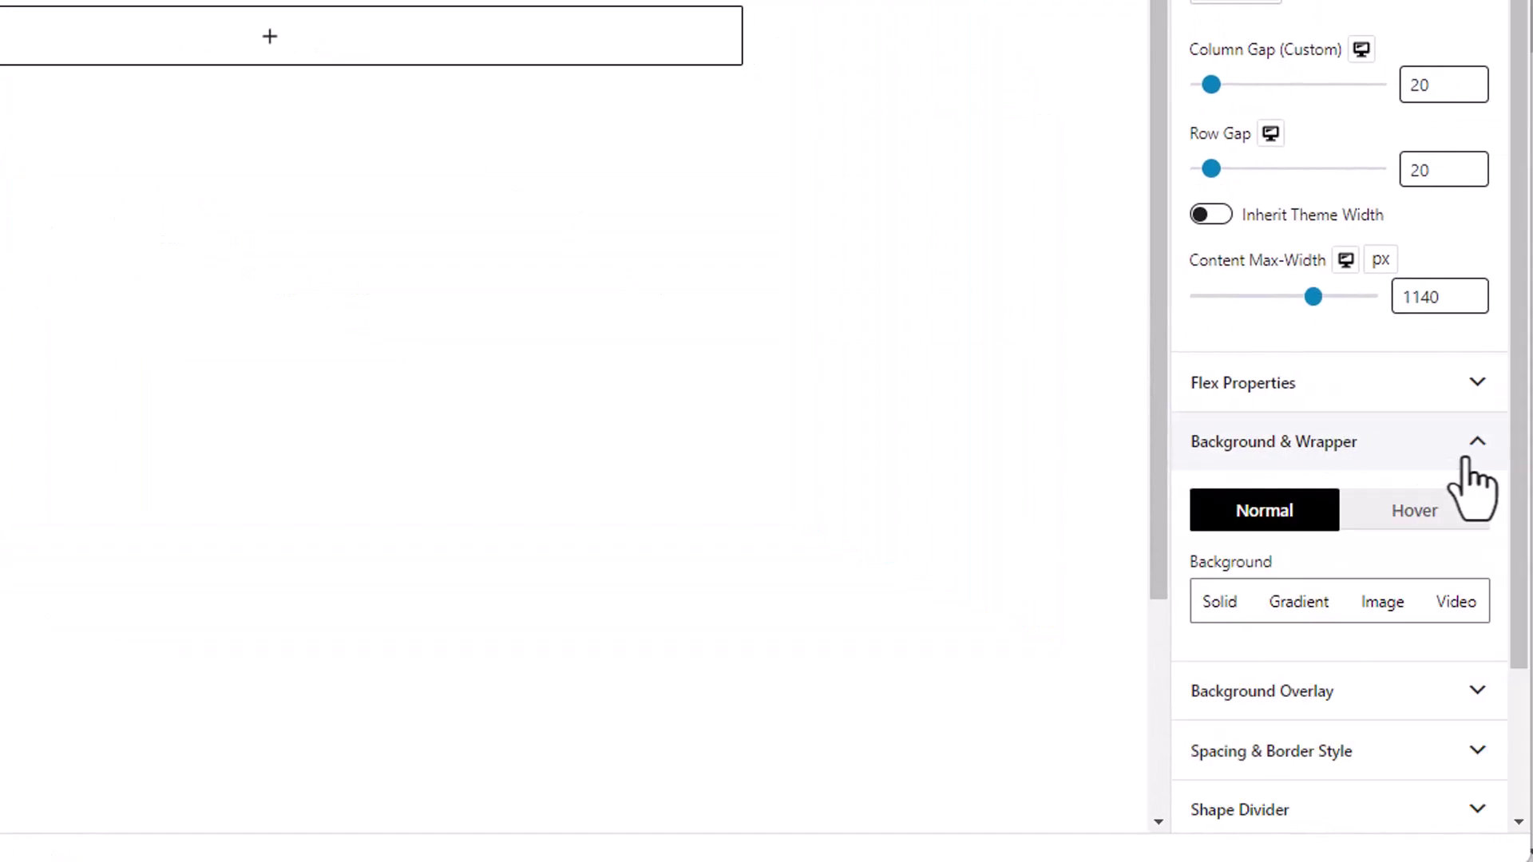
pyautogui.click(1457, 602)
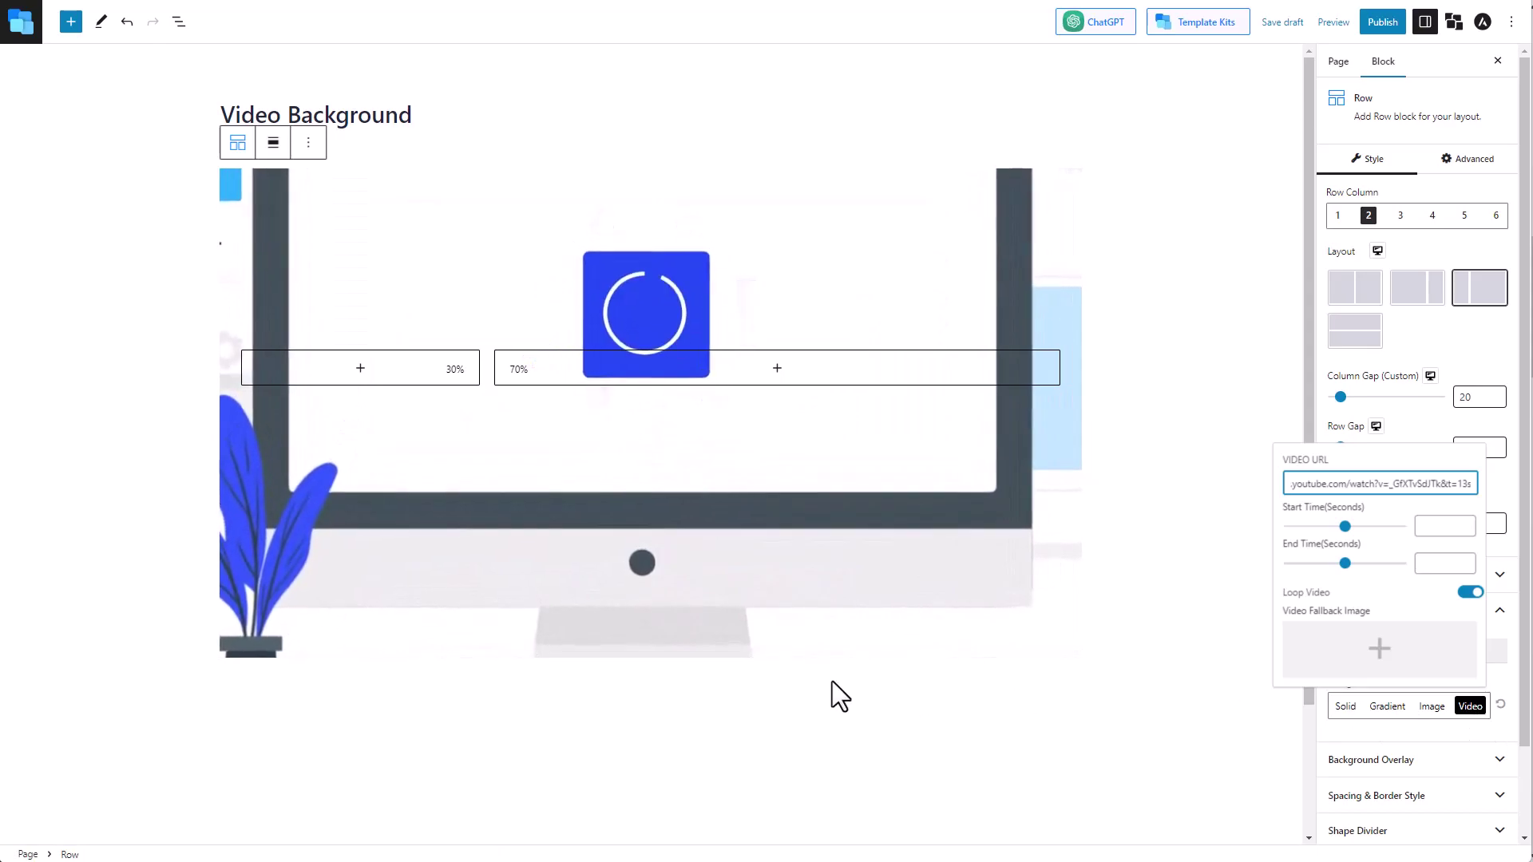
pyautogui.moveTo(675, 649); pyautogui.dragTo(674, 722)
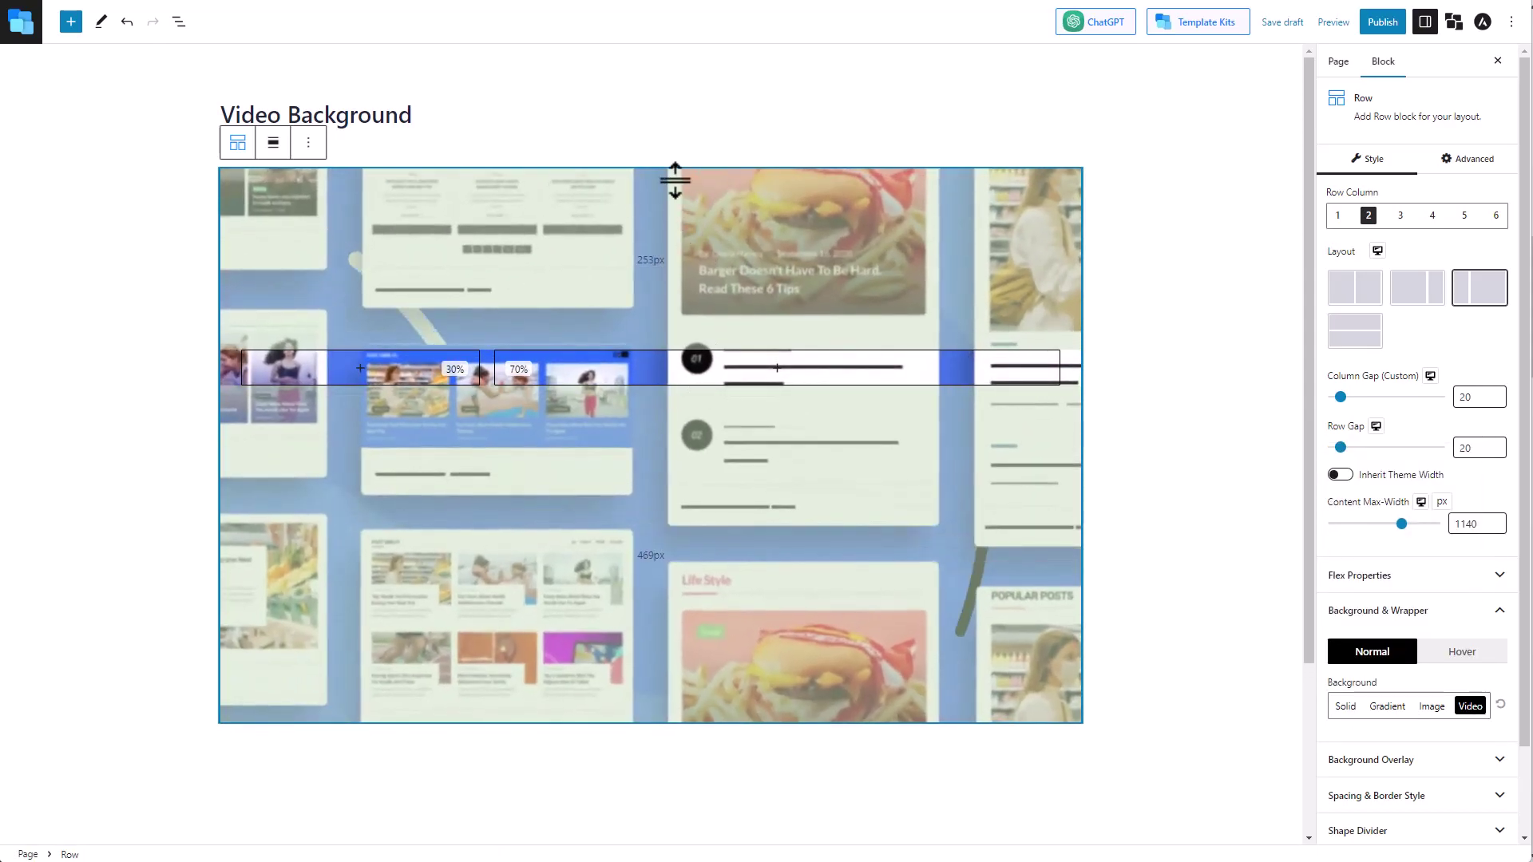
pyautogui.moveTo(675, 179); pyautogui.dragTo(687, 91)
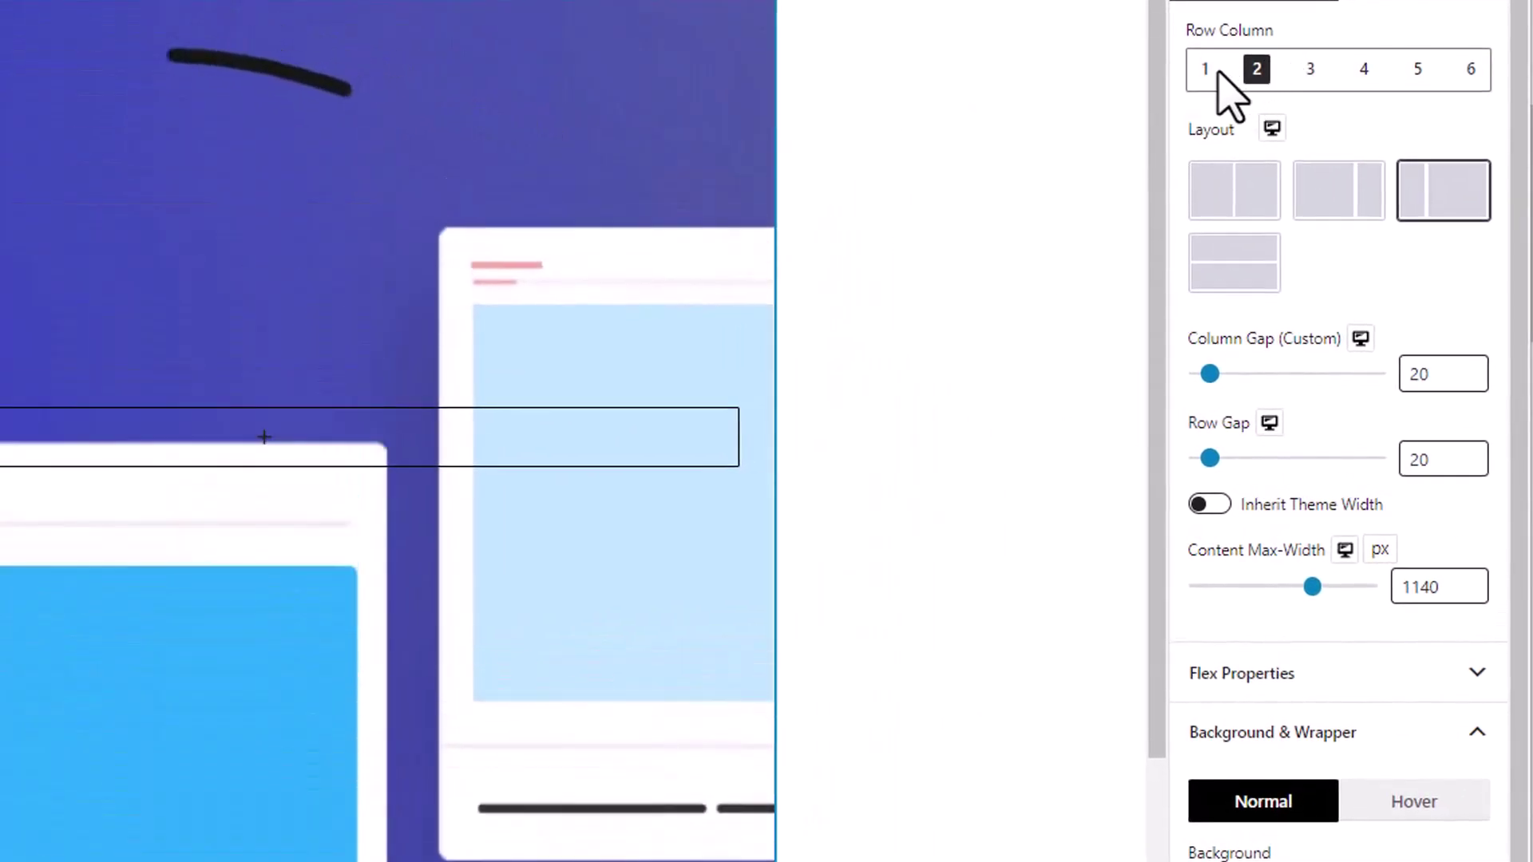
# Step: Try Row Column counts 1 through 5, finishing on a single column
pyautogui.click(1329, 205)
pyautogui.click(1362, 205)
pyautogui.click(1310, 69)
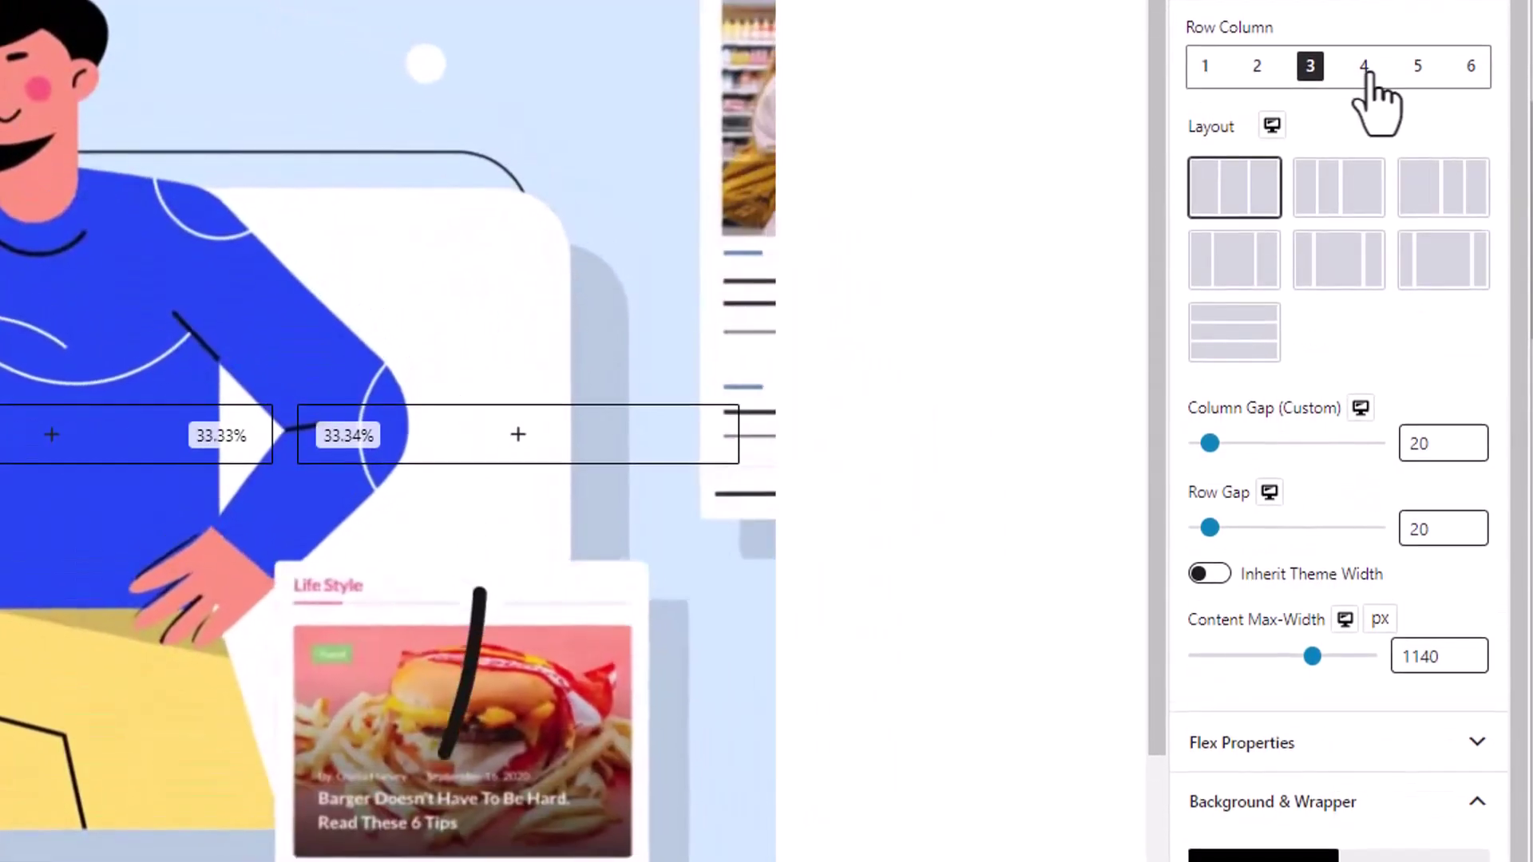
pyautogui.click(1366, 69)
pyautogui.click(1417, 49)
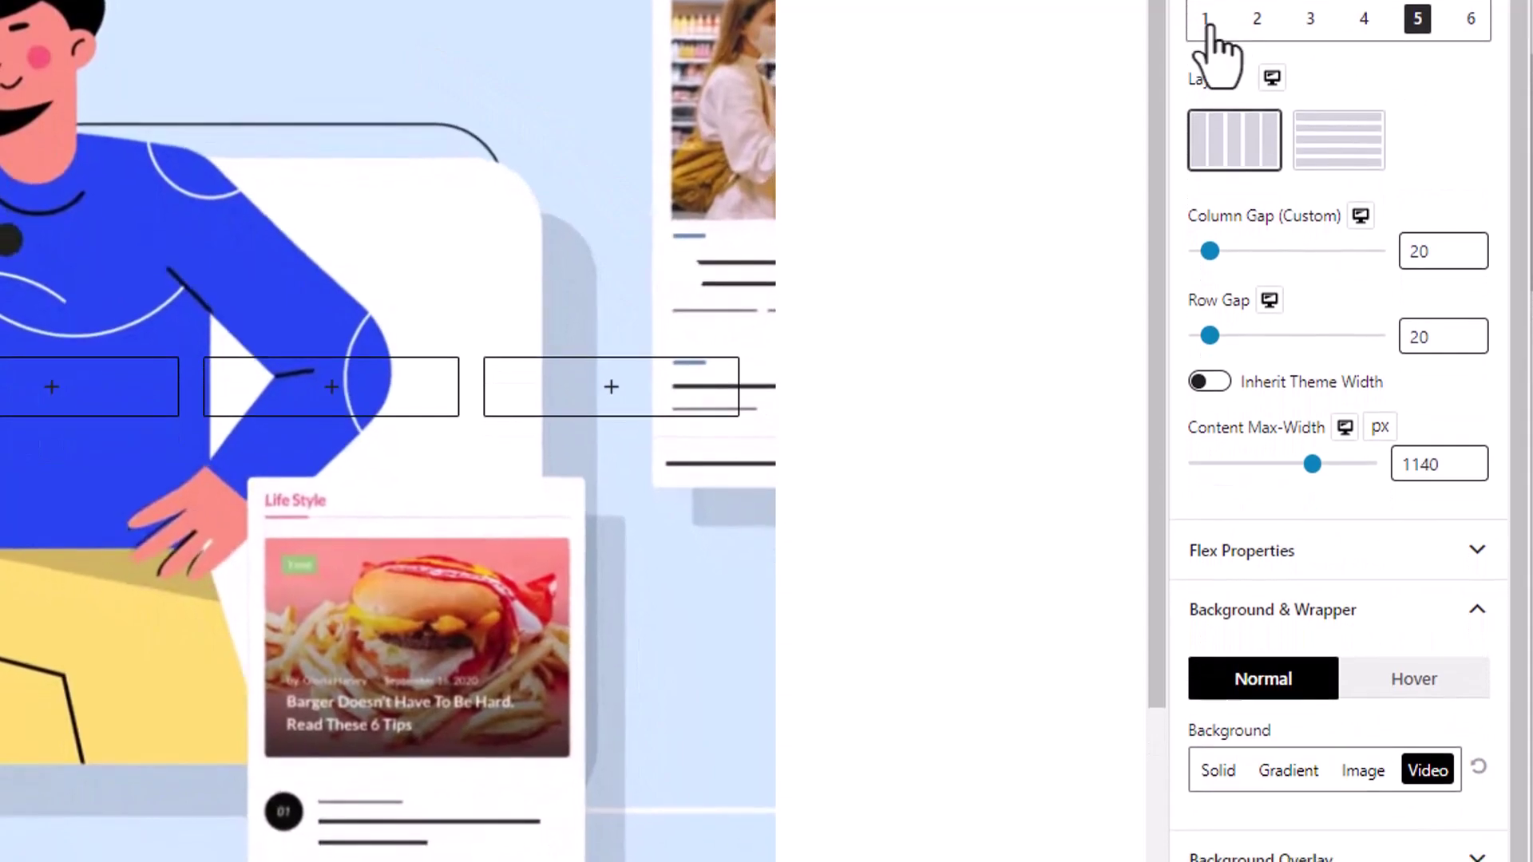
pyautogui.click(1206, 50)
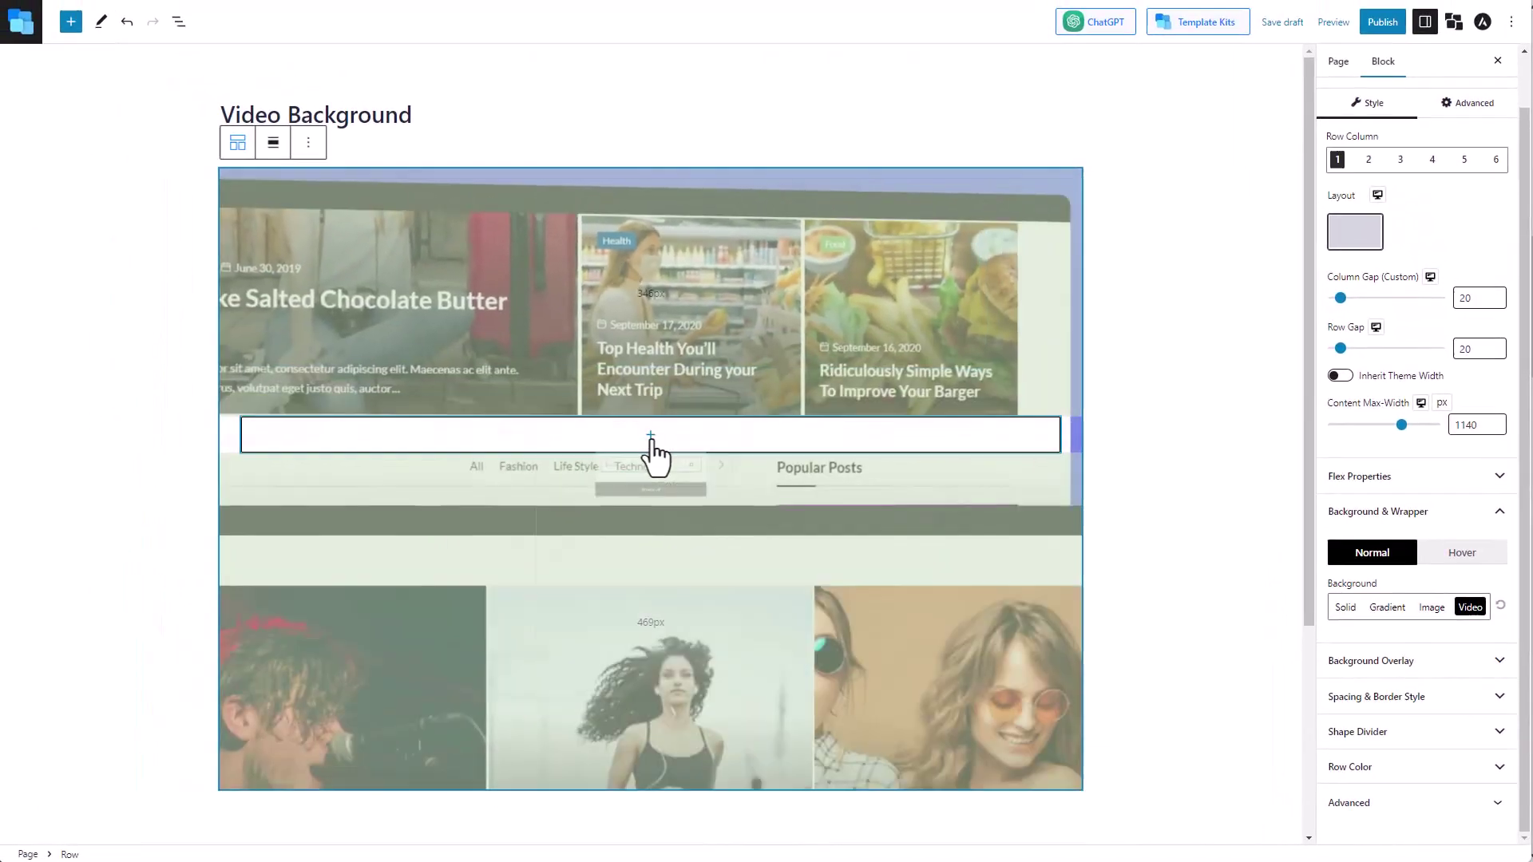
# Step: Insert a trial Search - PostX block in the row, remove it, then bring up the Tokyo page
pyautogui.click(51, 146)
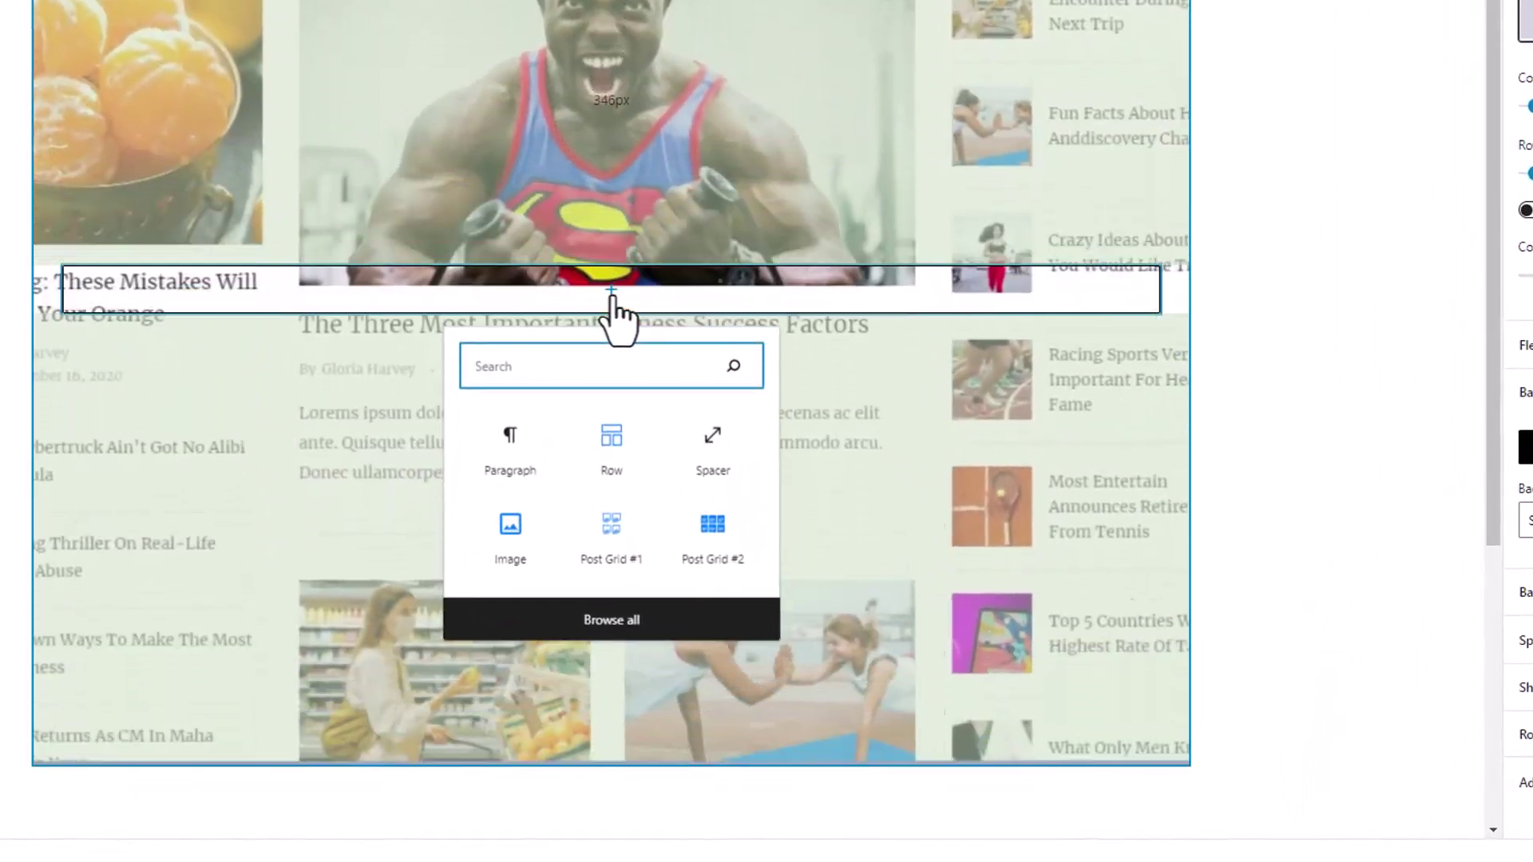
pyautogui.write('sear')
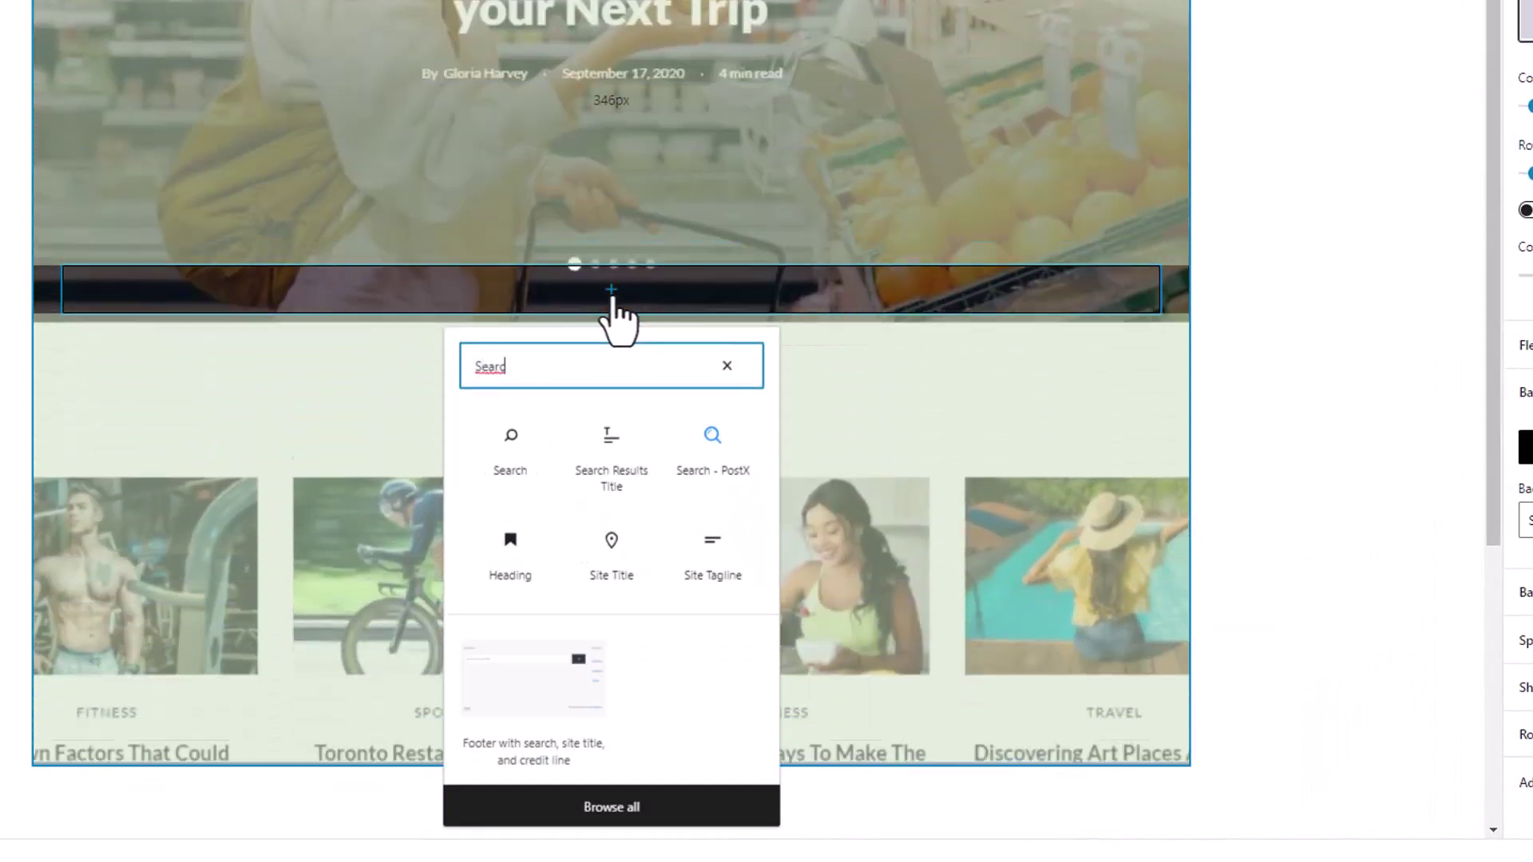
pyautogui.click(710, 449)
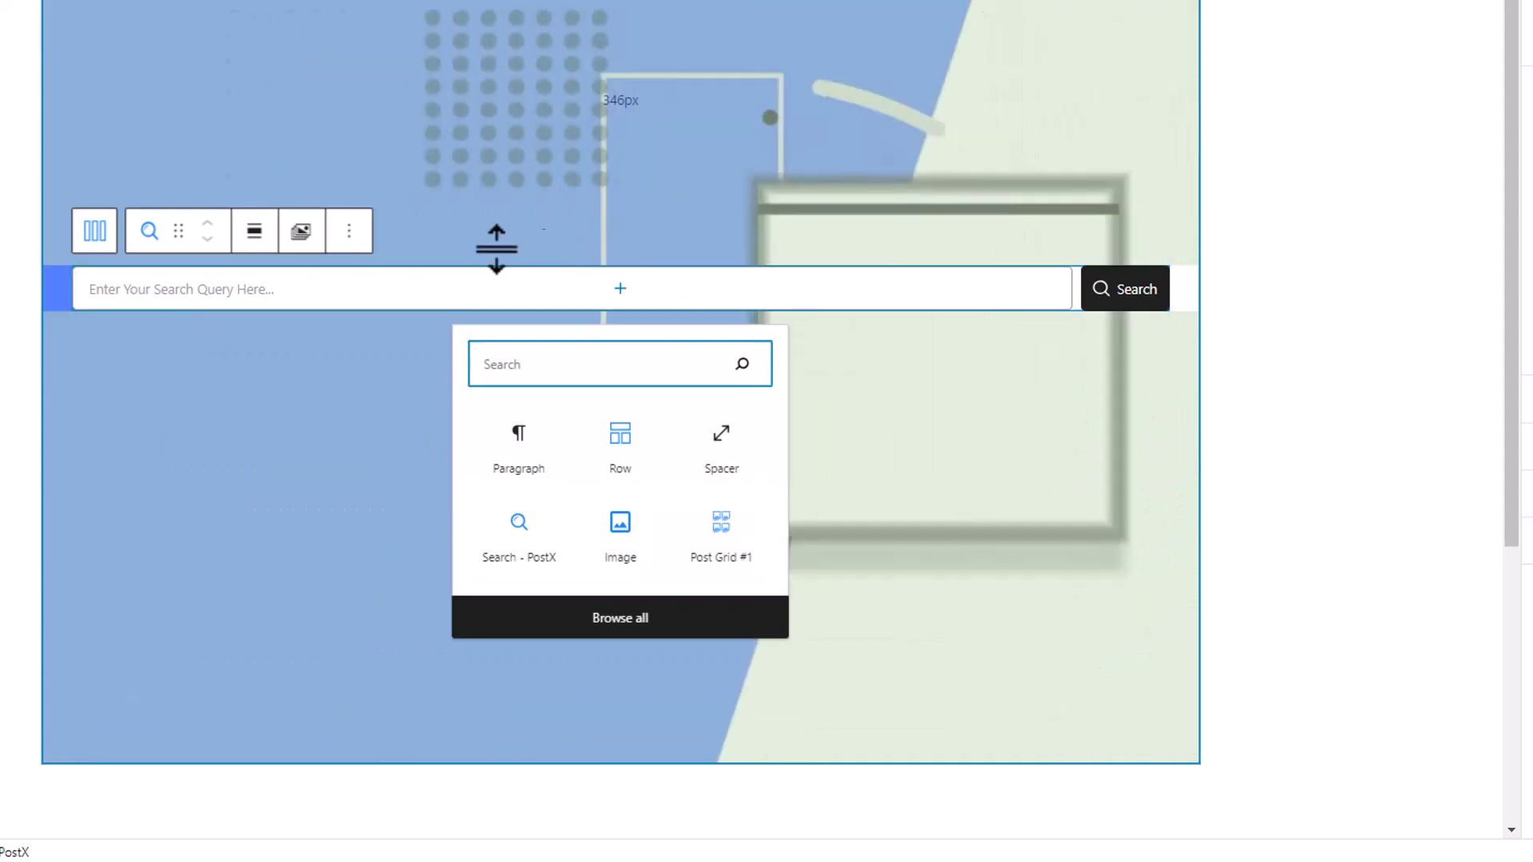
pyautogui.click(349, 231)
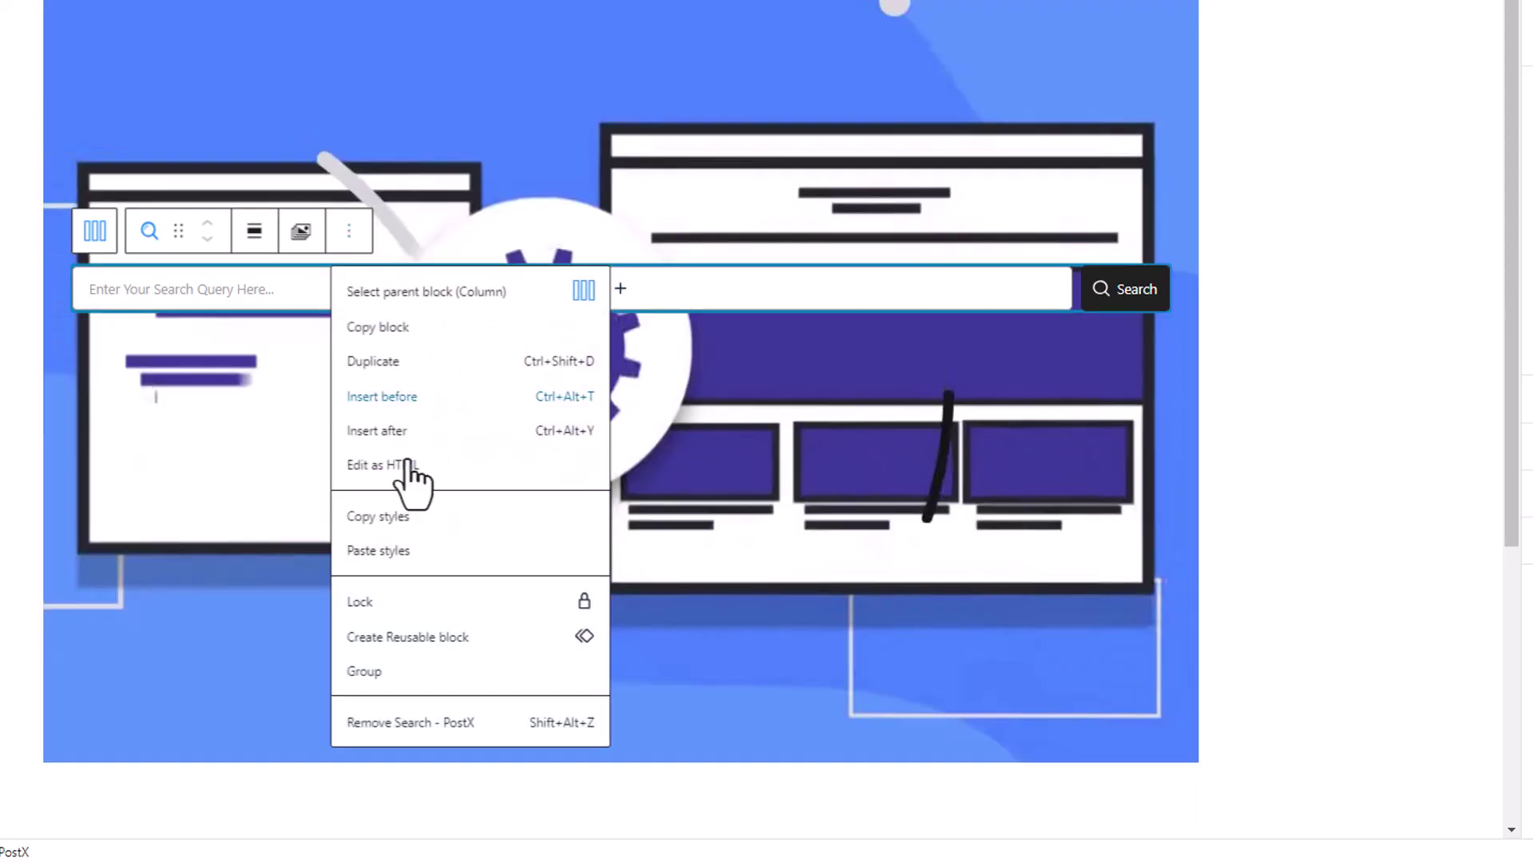
pyautogui.click(403, 722)
pyautogui.click(620, 289)
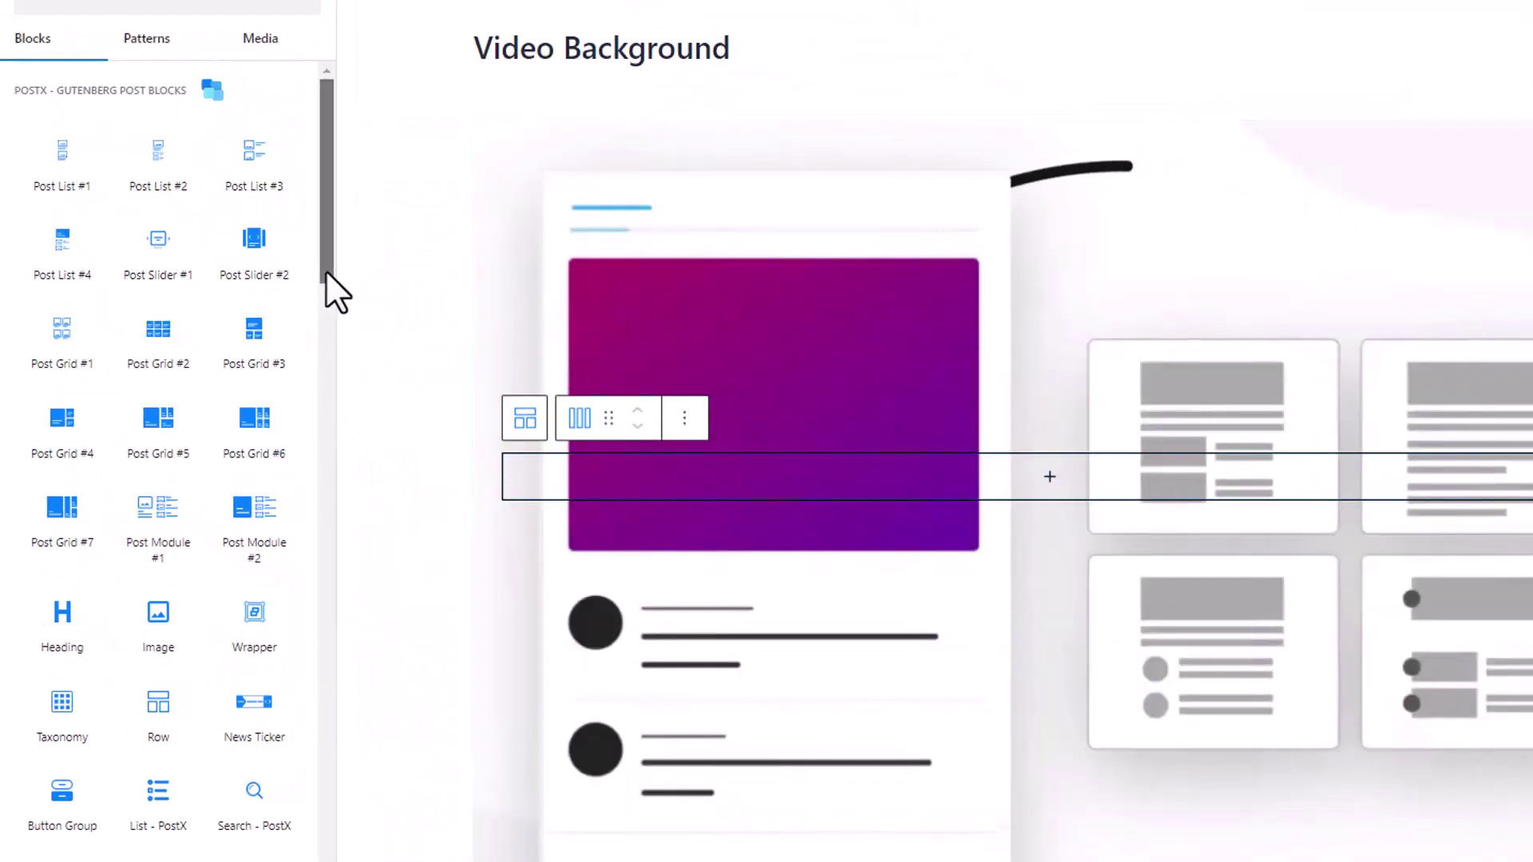
pyautogui.moveTo(326, 271); pyautogui.dragTo(308, 507)
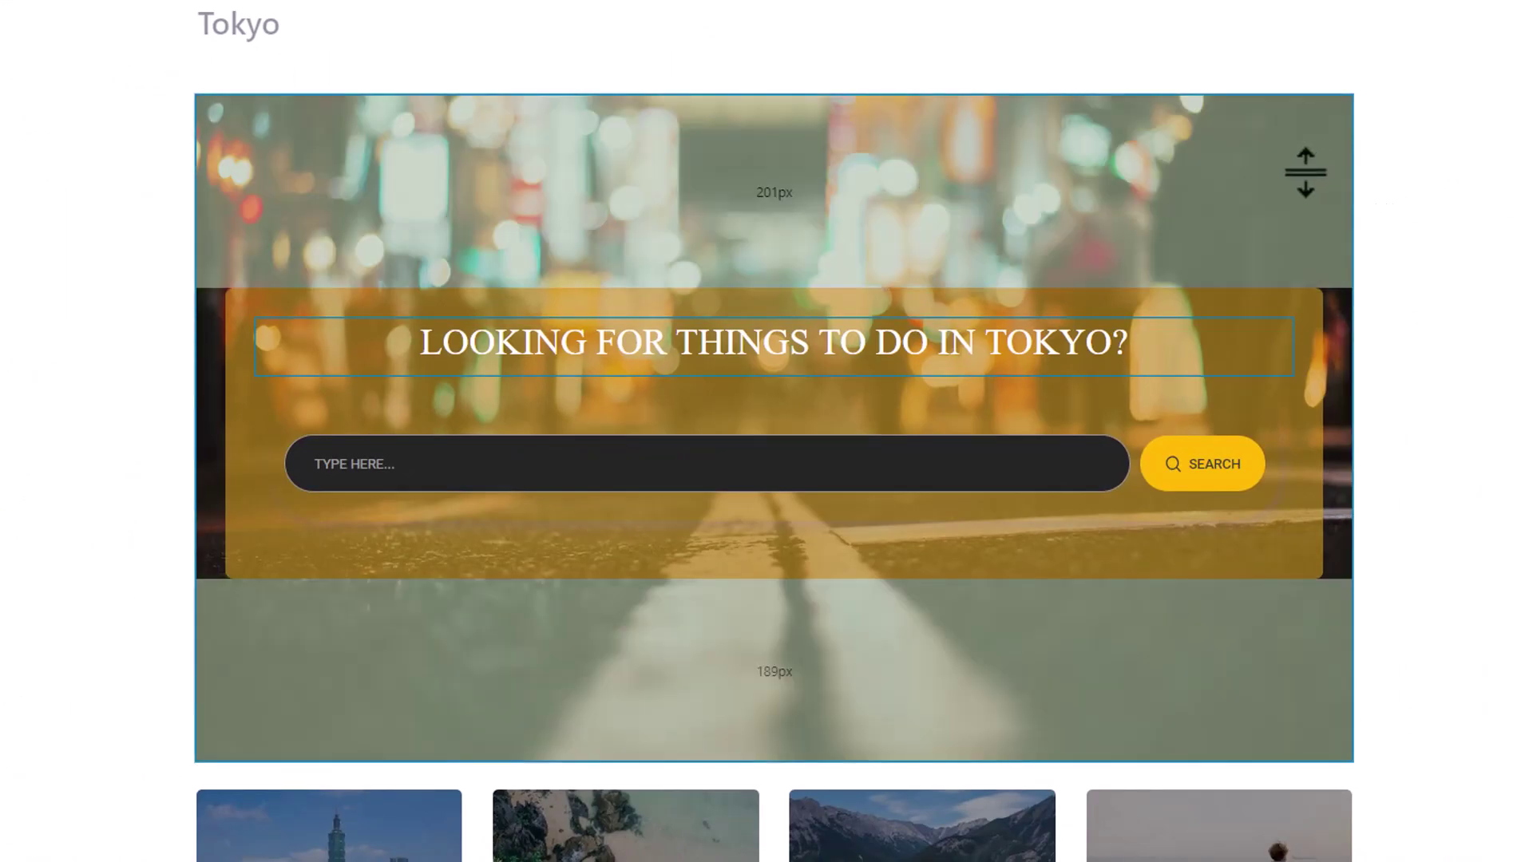
# Step: Switch the Tokyo banner row's background to a looping YouTube video from the pasted link
pyautogui.click(1306, 171)
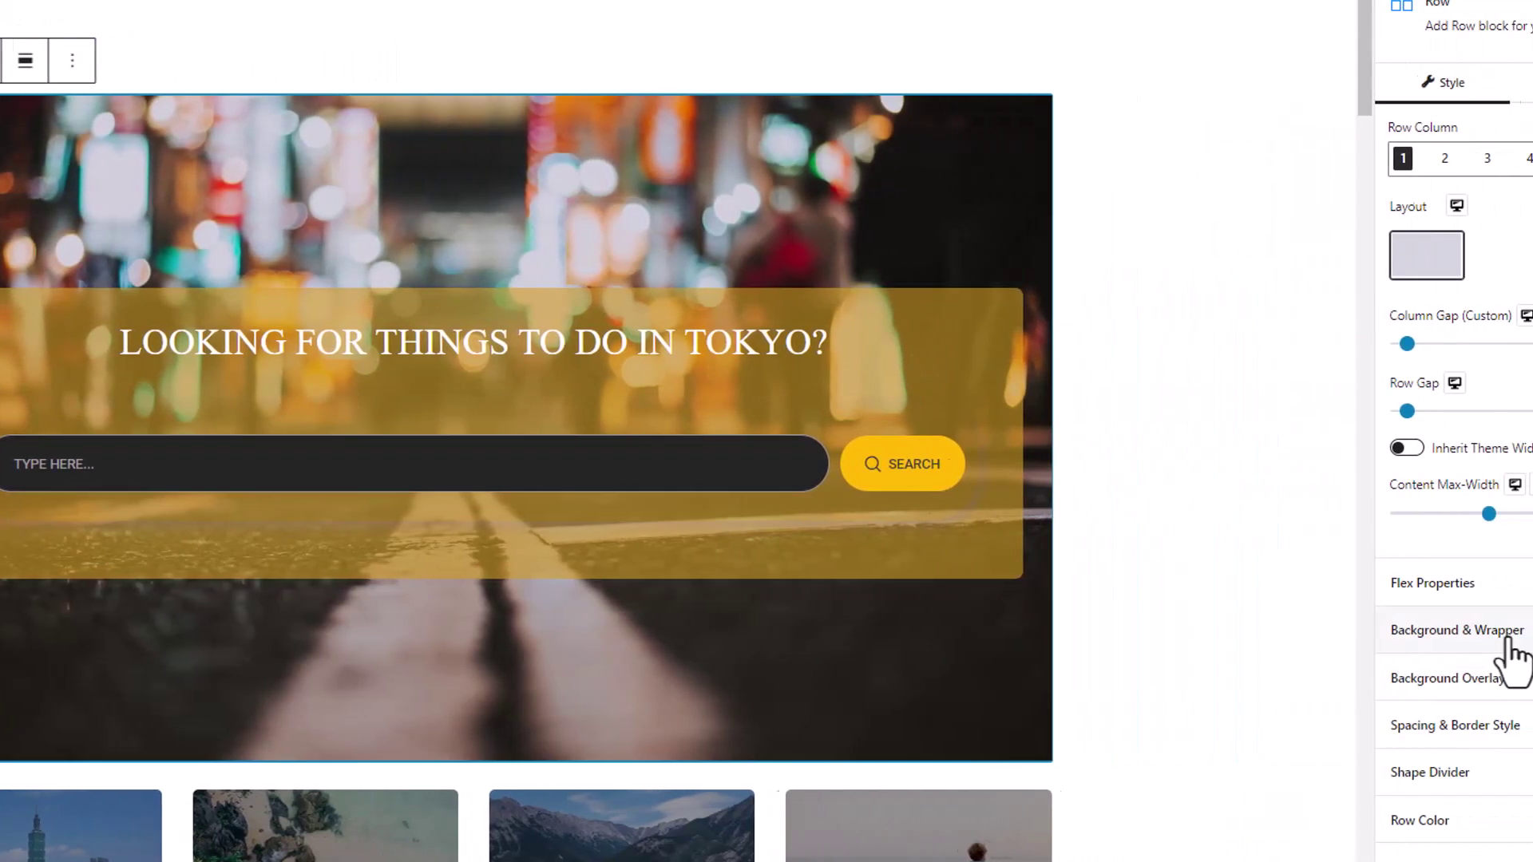
pyautogui.click(1394, 633)
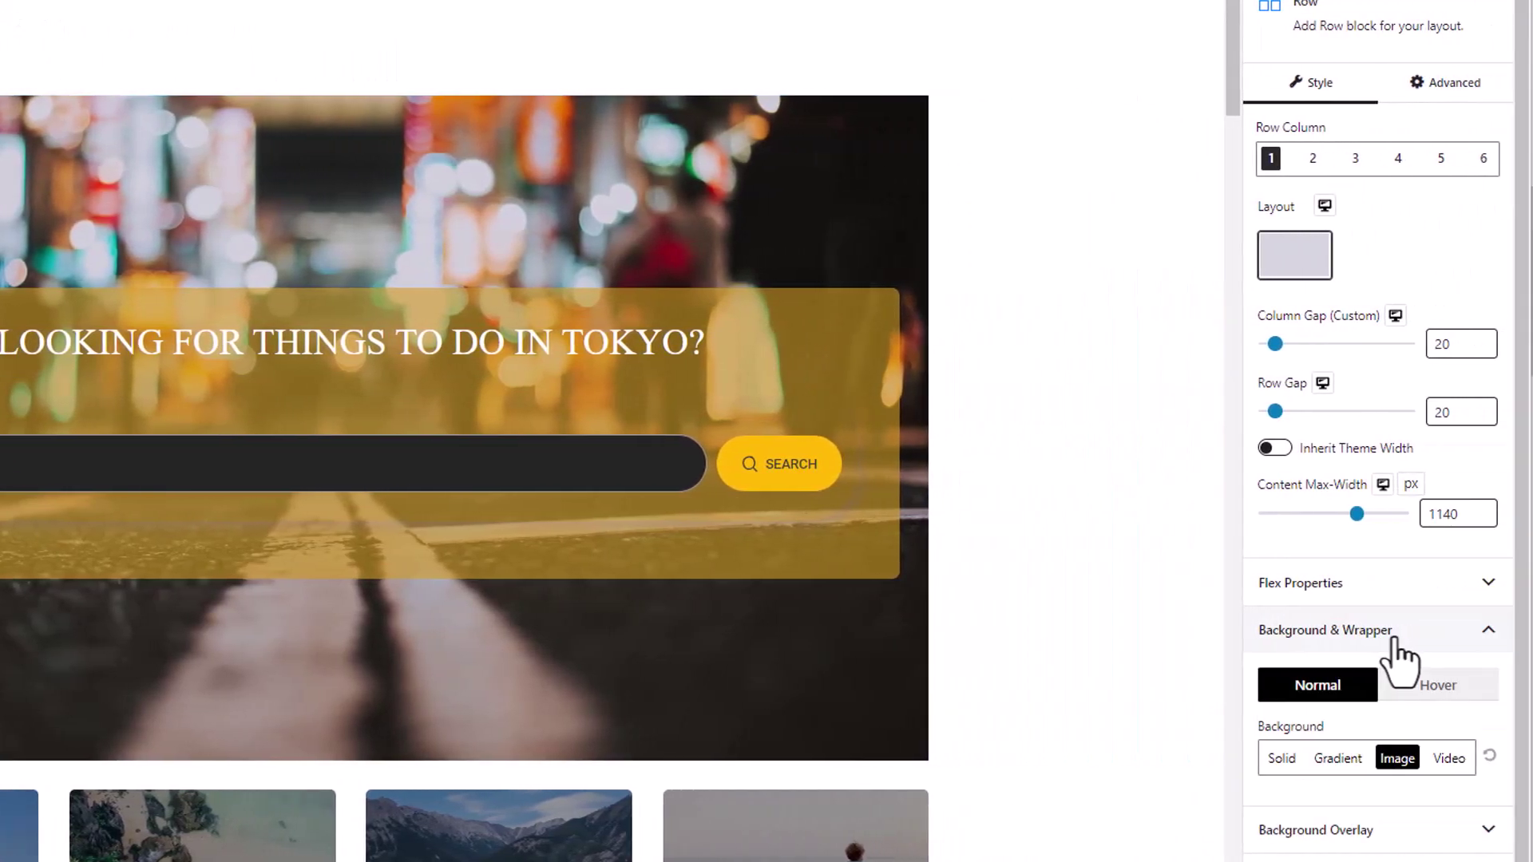
pyautogui.click(1447, 759)
pyautogui.click(1397, 759)
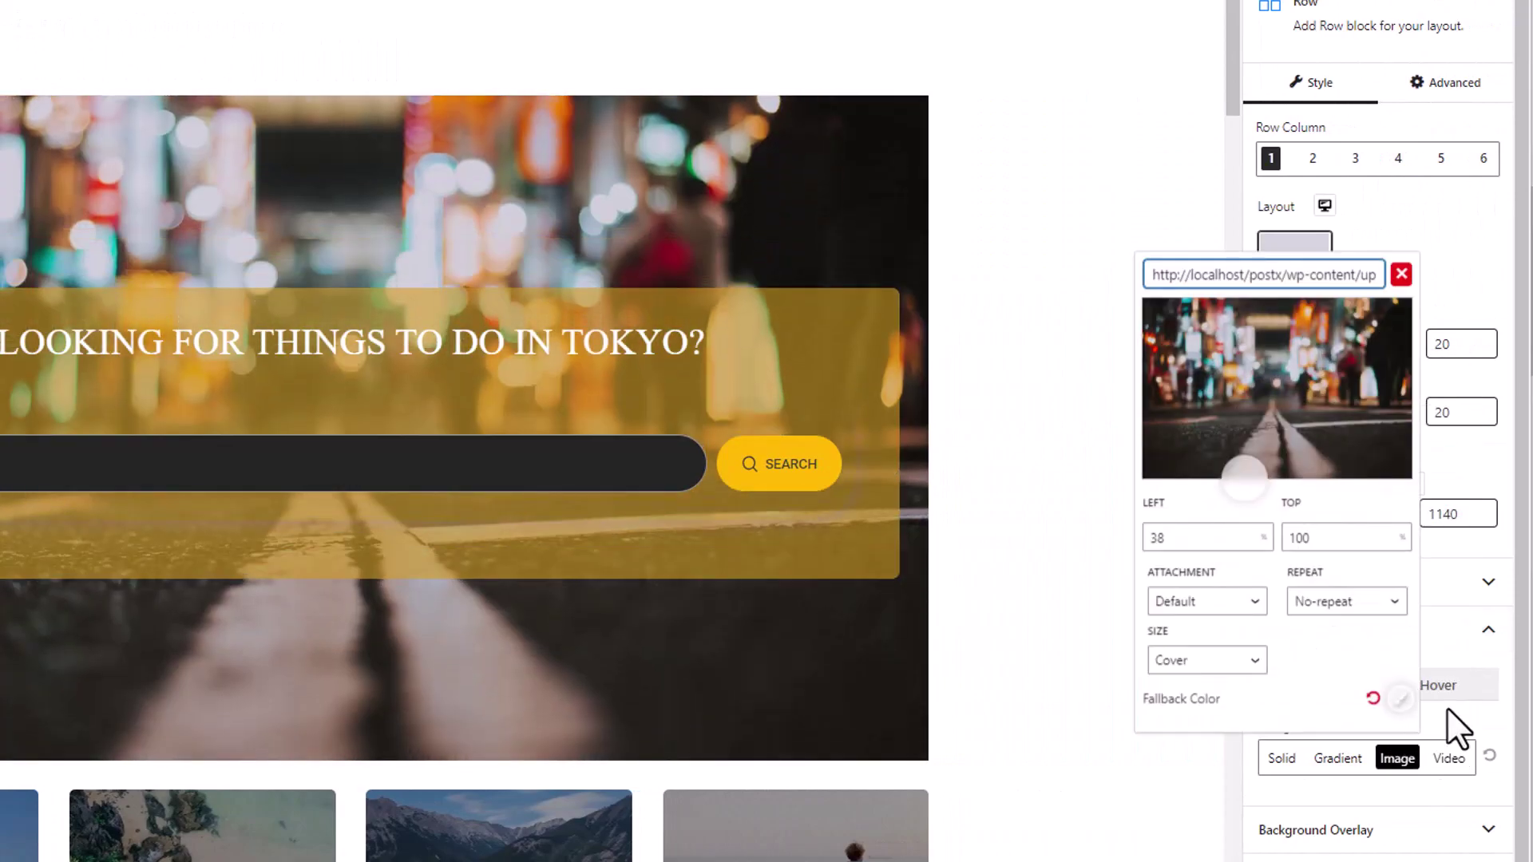
pyautogui.click(1450, 760)
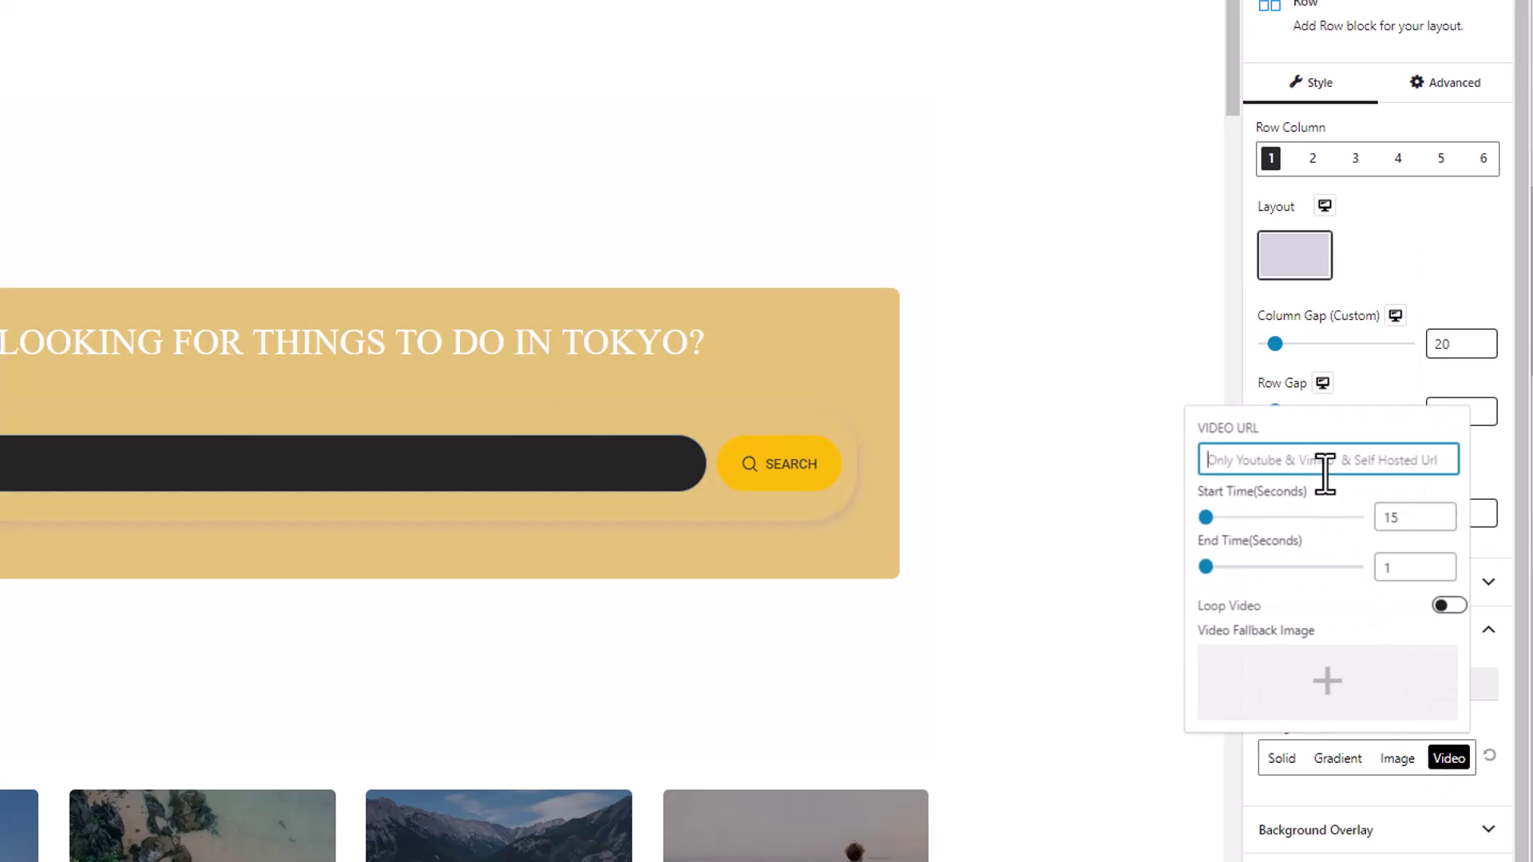
pyautogui.write('https://www.youtube.com/watch?v=mtGTOZkPE9c')
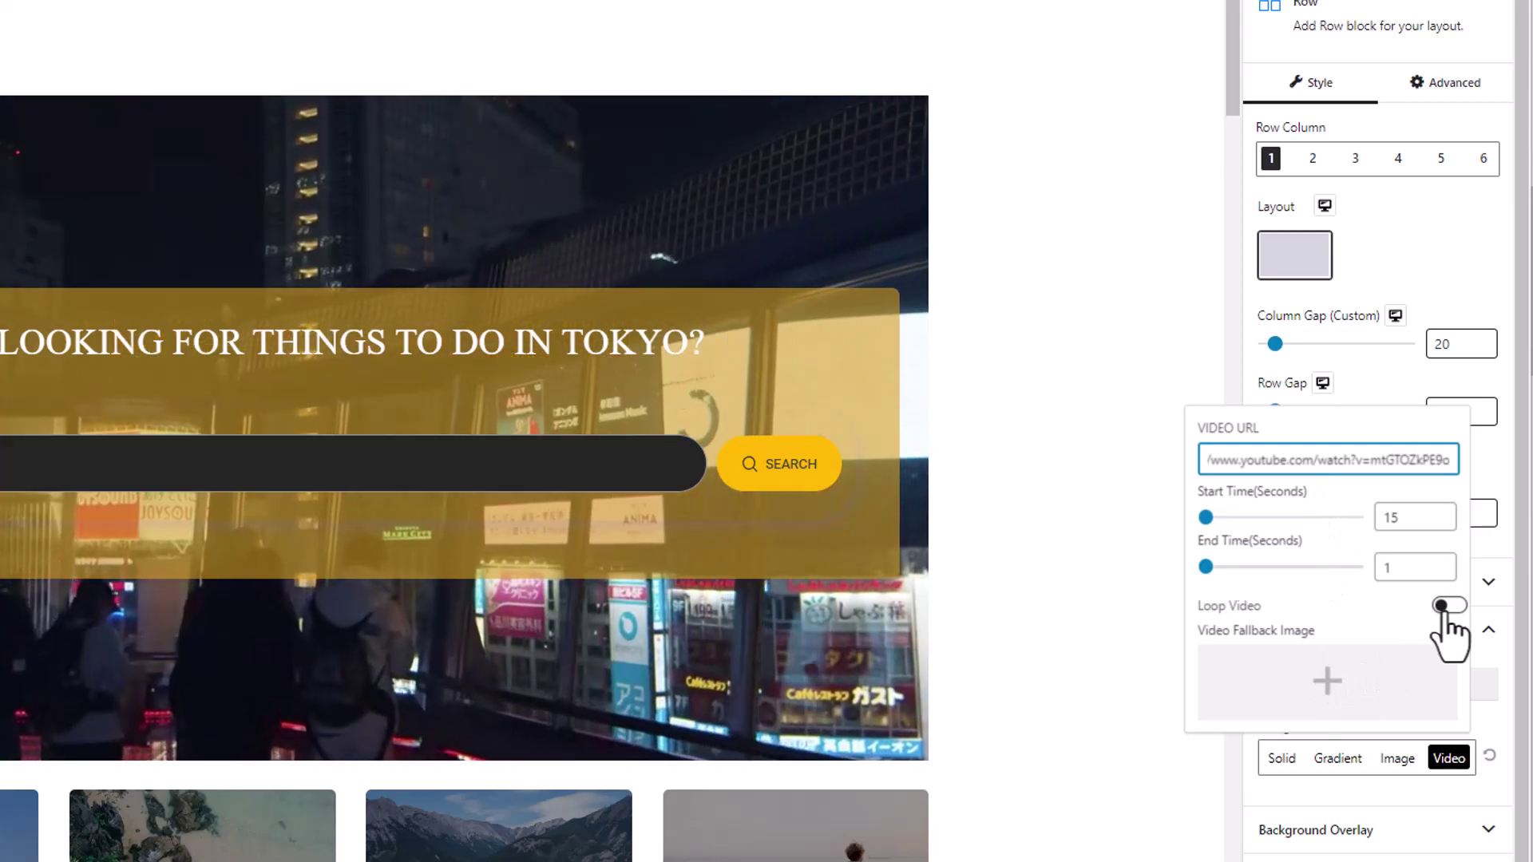
pyautogui.click(1447, 607)
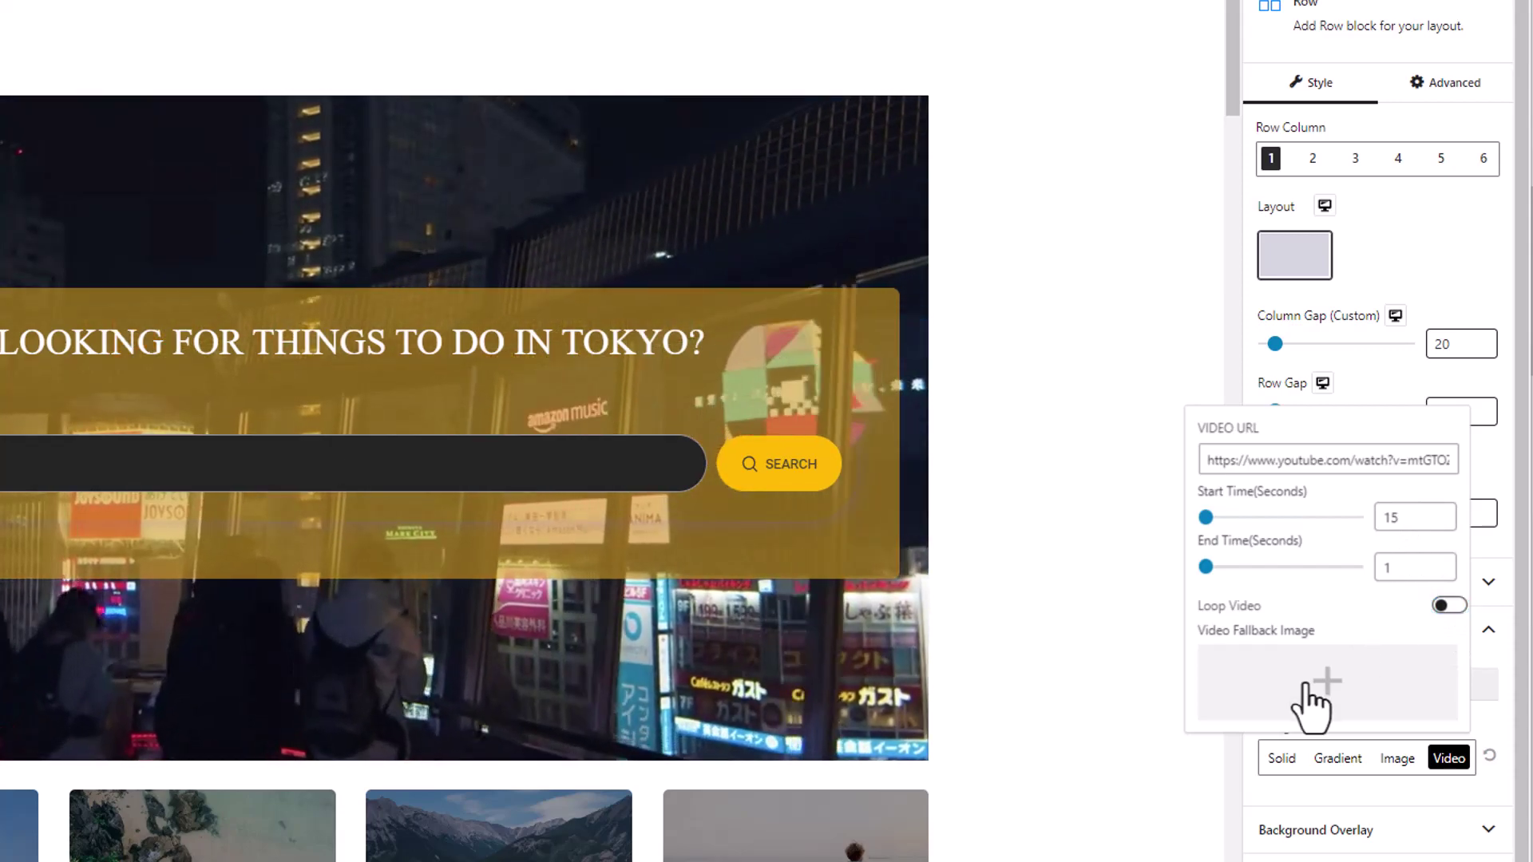
# Step: Set the night-street photo as the video's fallback image
pyautogui.click(1310, 701)
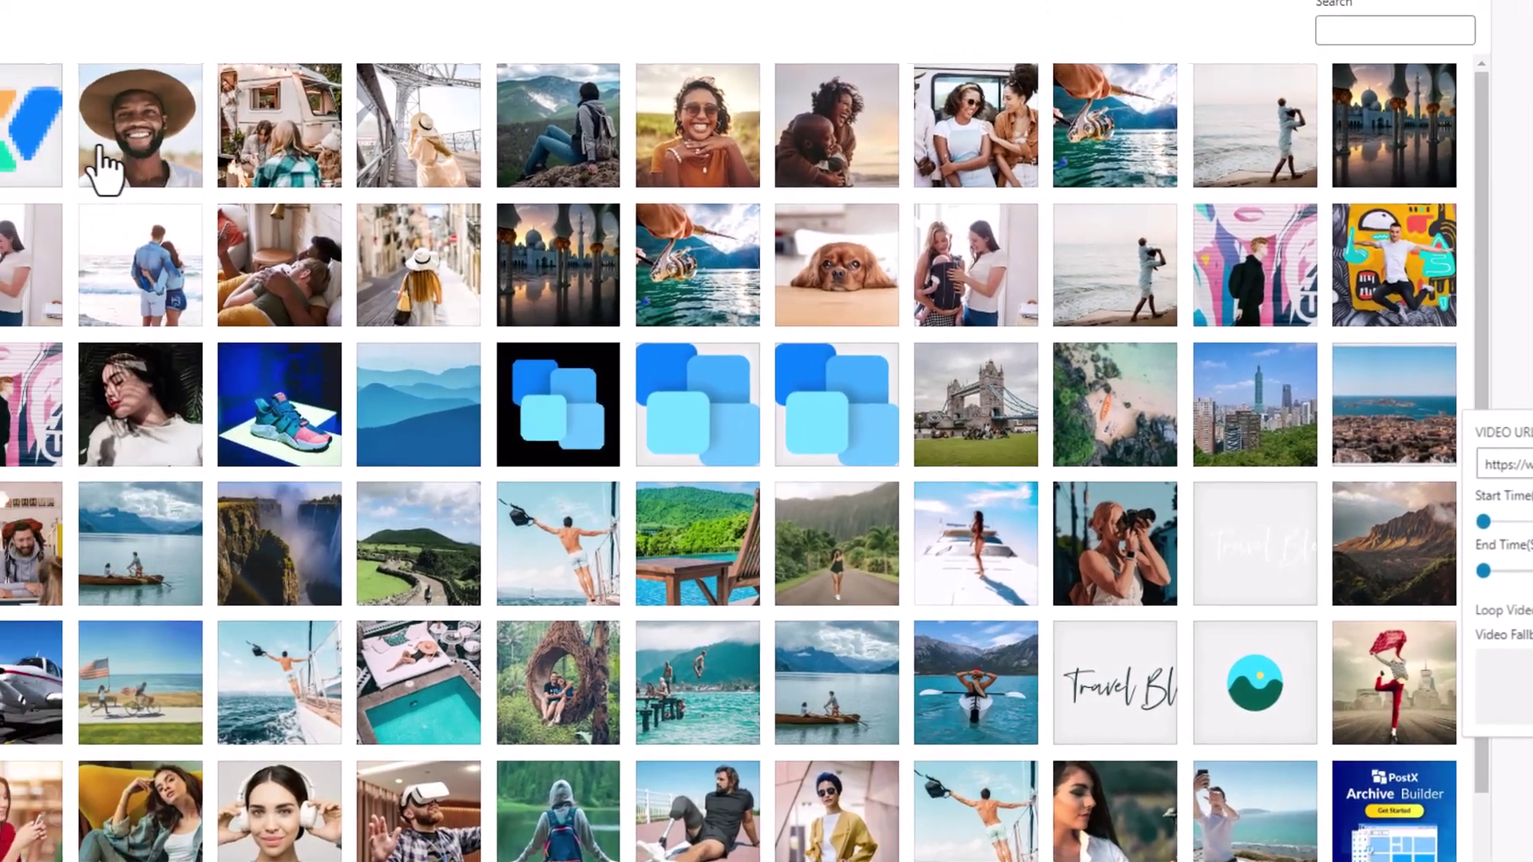
pyautogui.click(0, 165)
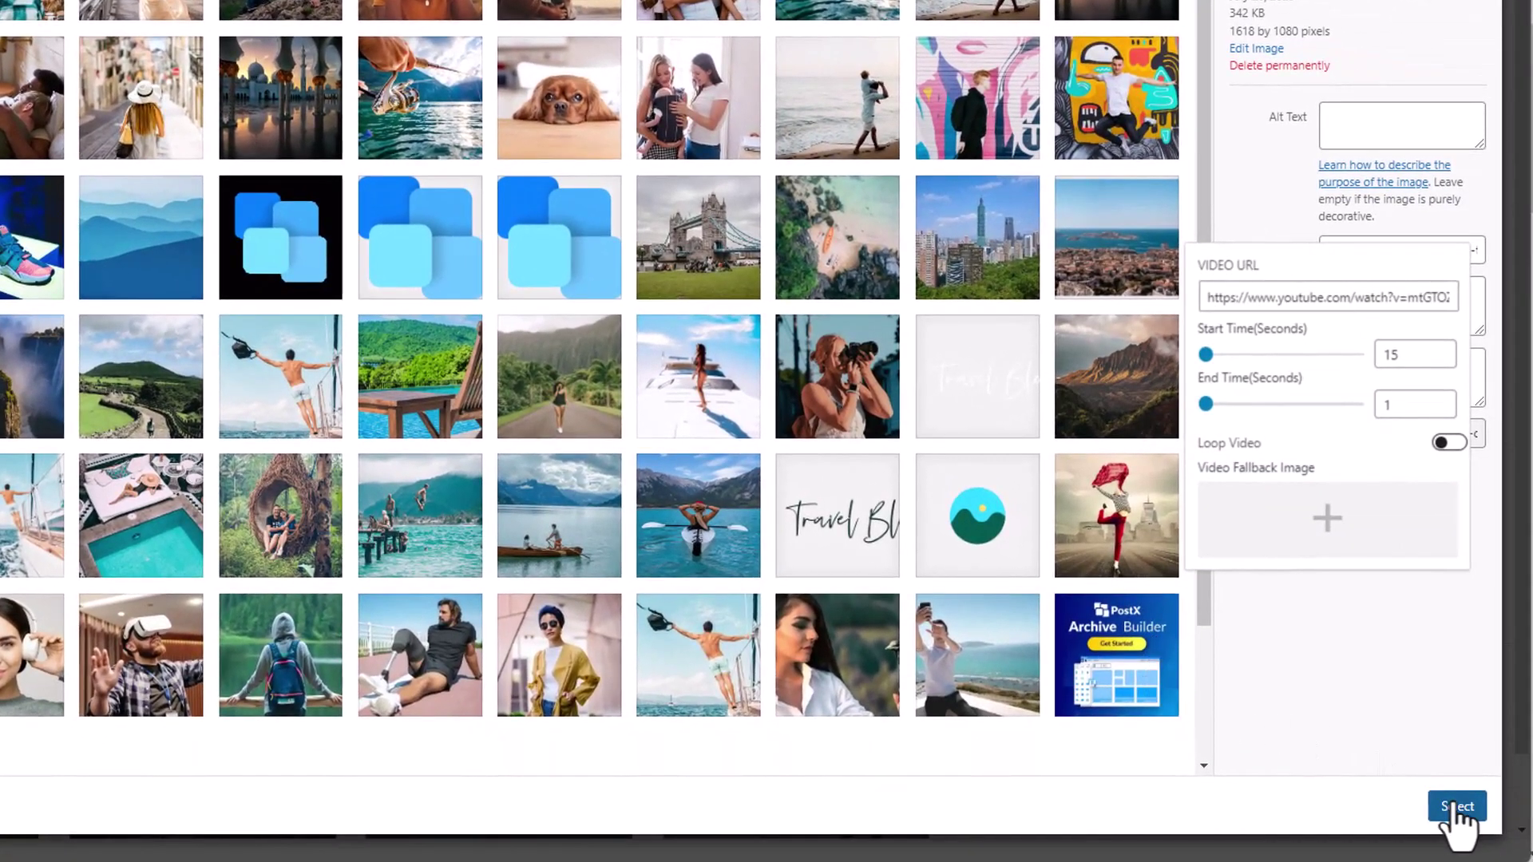
pyautogui.click(1532, 861)
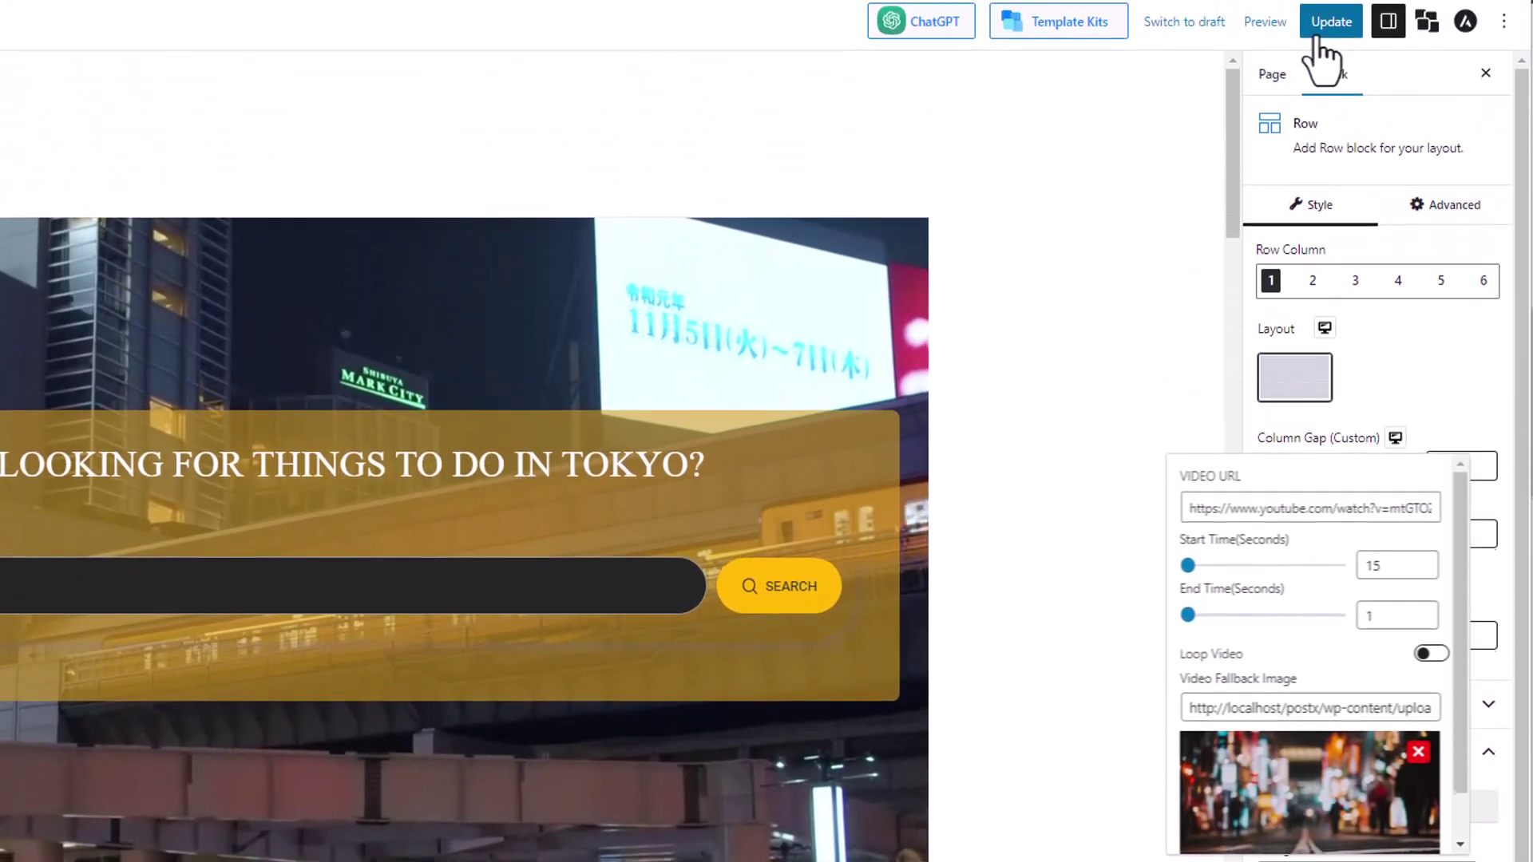
# Step: Update the Tokyo page and view it live with the video banner playing
pyautogui.click(1319, 30)
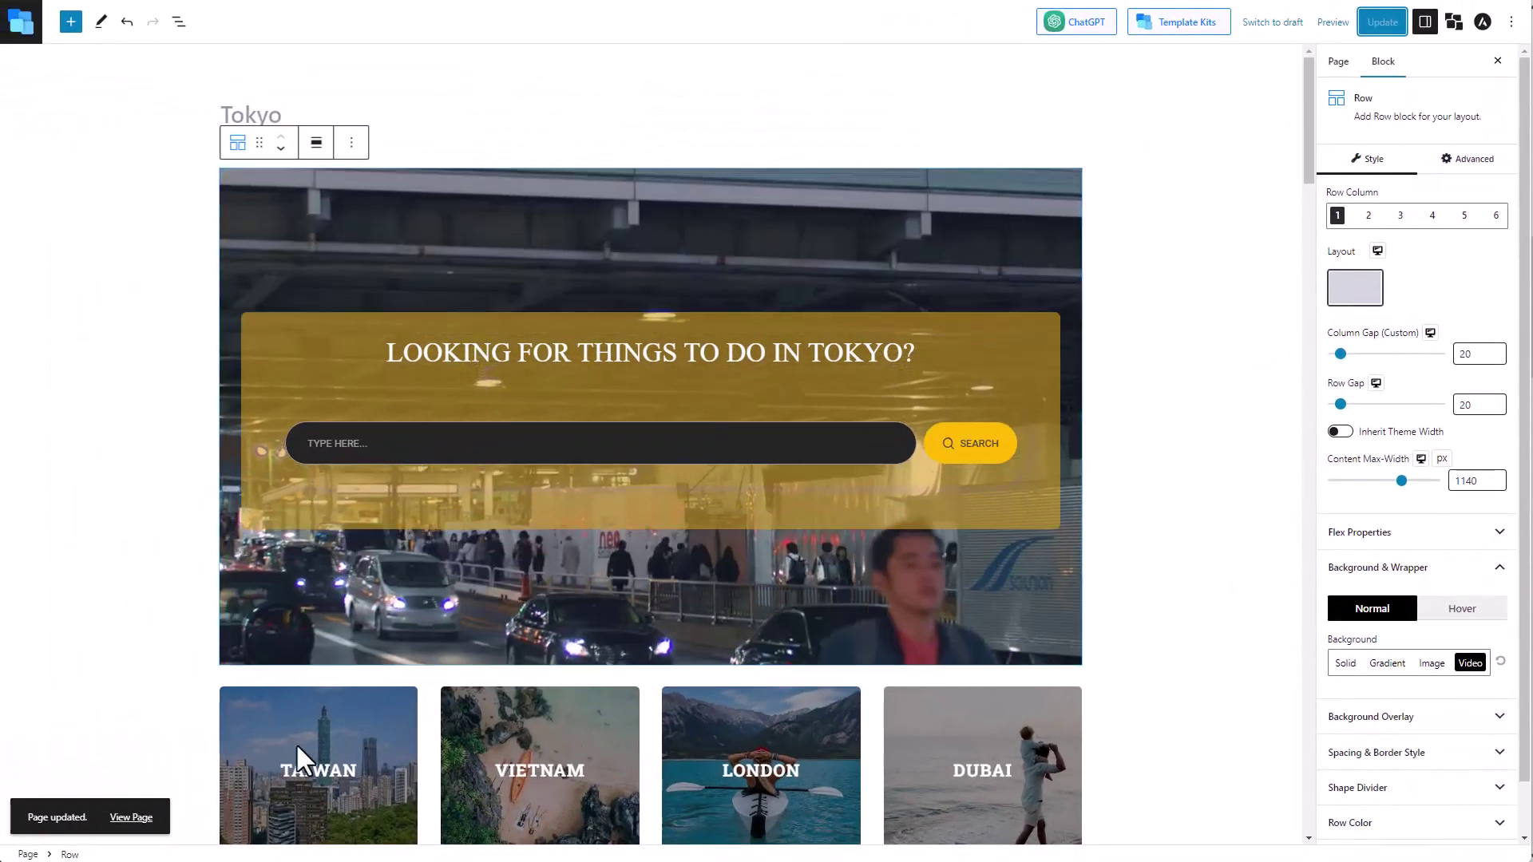
pyautogui.click(137, 818)
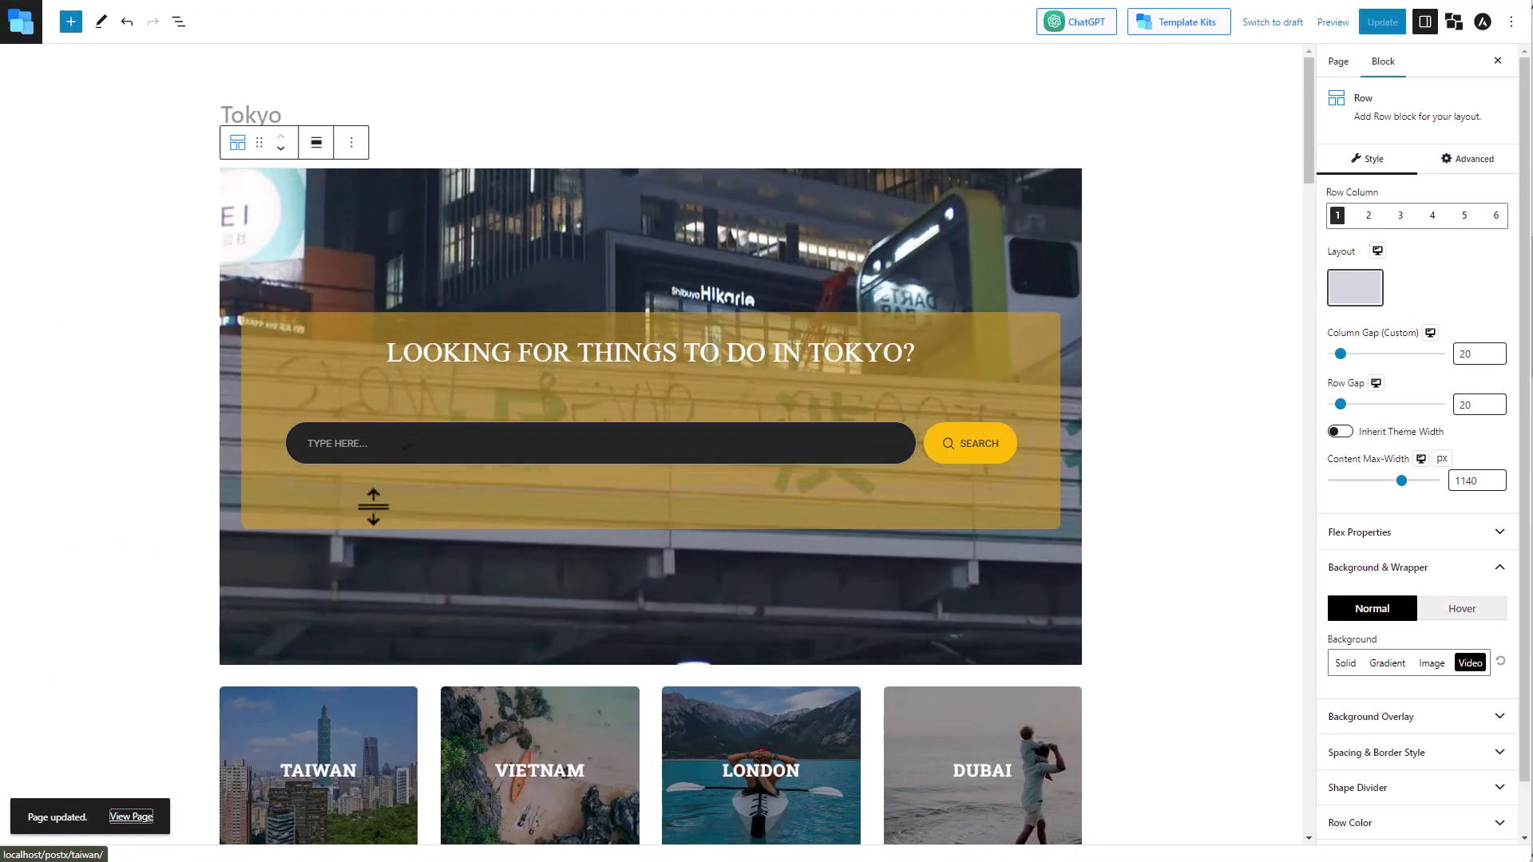